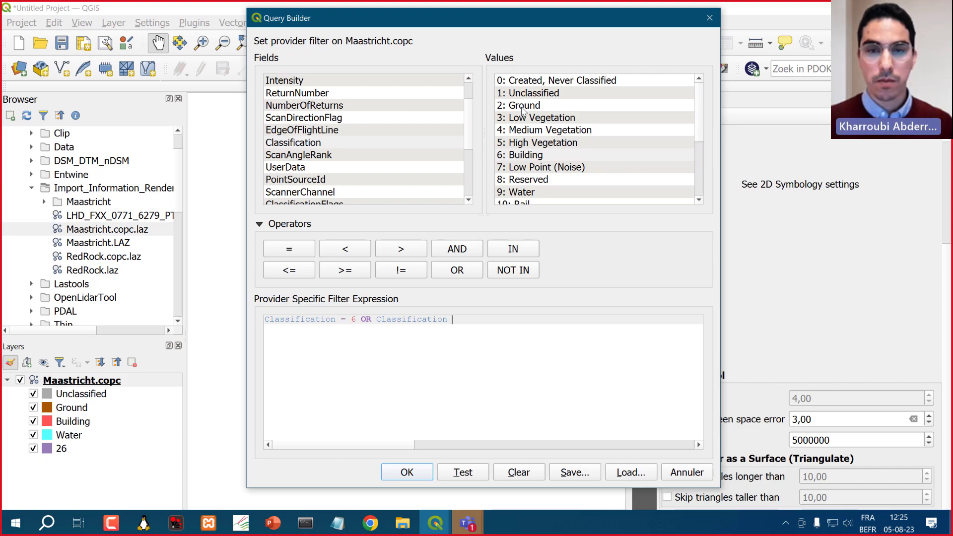
Add the Ground class value 2 to the filter expression's second Classification condition and test the expression
double_click(522, 109)
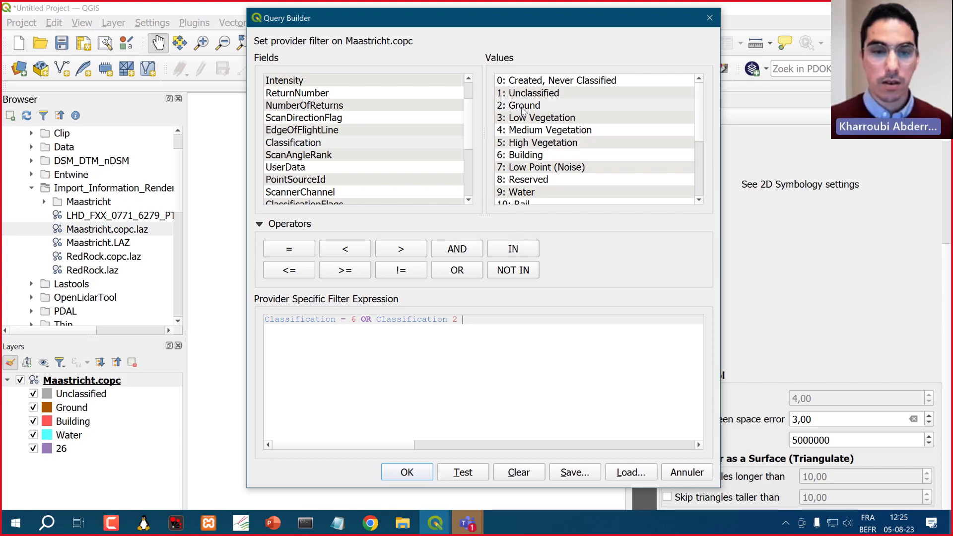
left_click(470, 477)
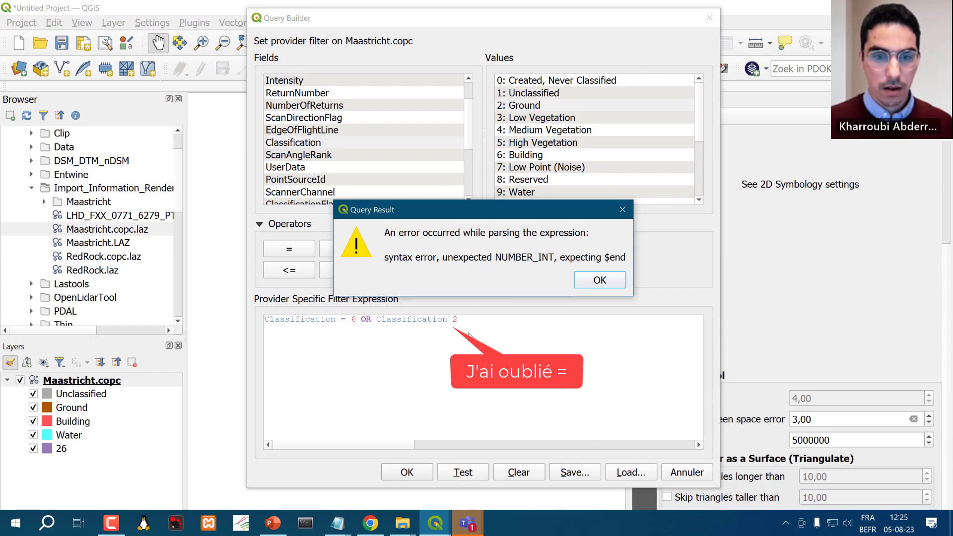
left_click(599, 281)
Insert the missing equals operator to form Classification = 6 OR Classification = 2, then test and apply the filter
left_click_drag(487, 320, 366, 323)
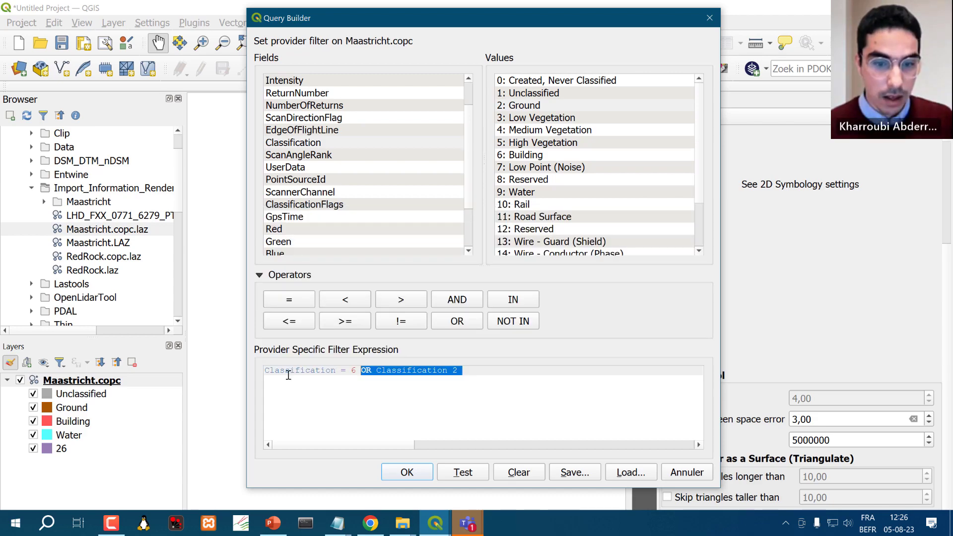
left_click(453, 370)
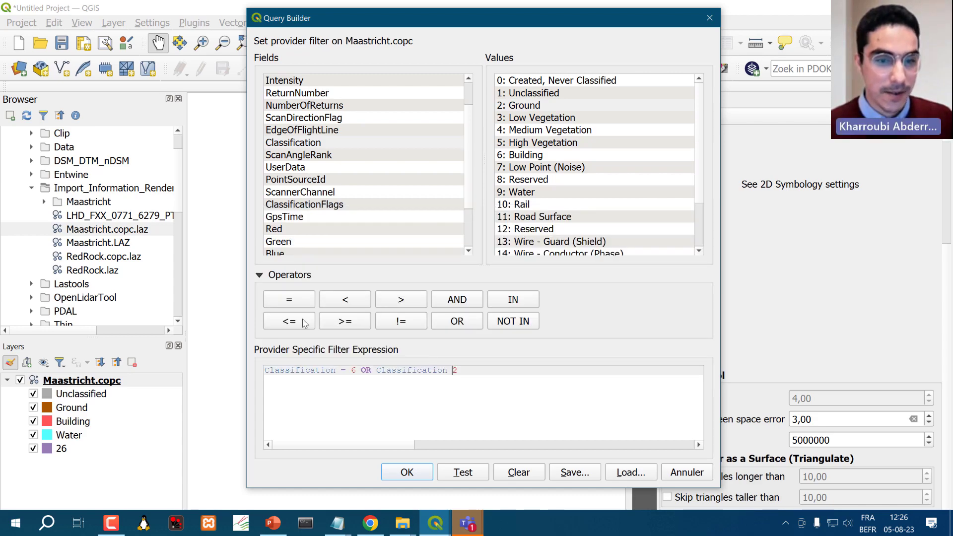
left_click(301, 301)
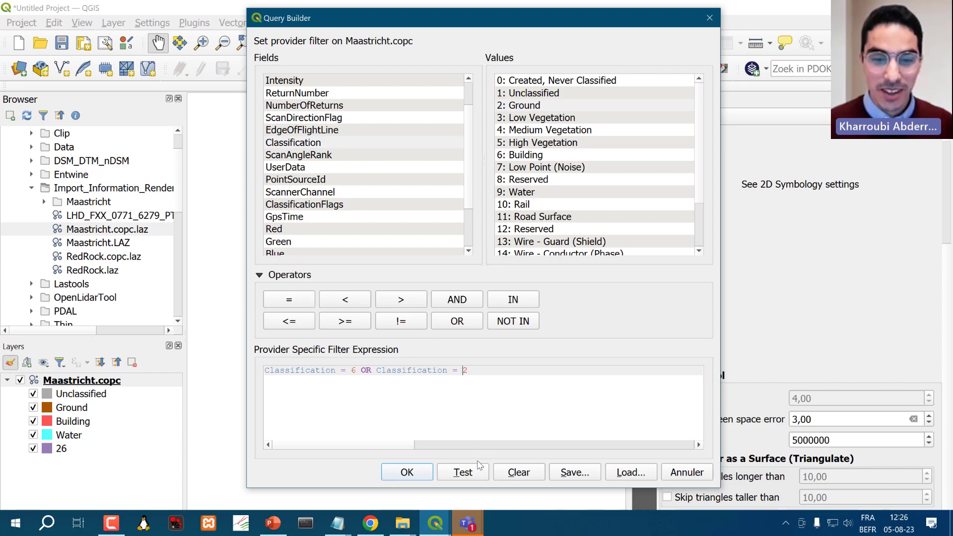
left_click(464, 472)
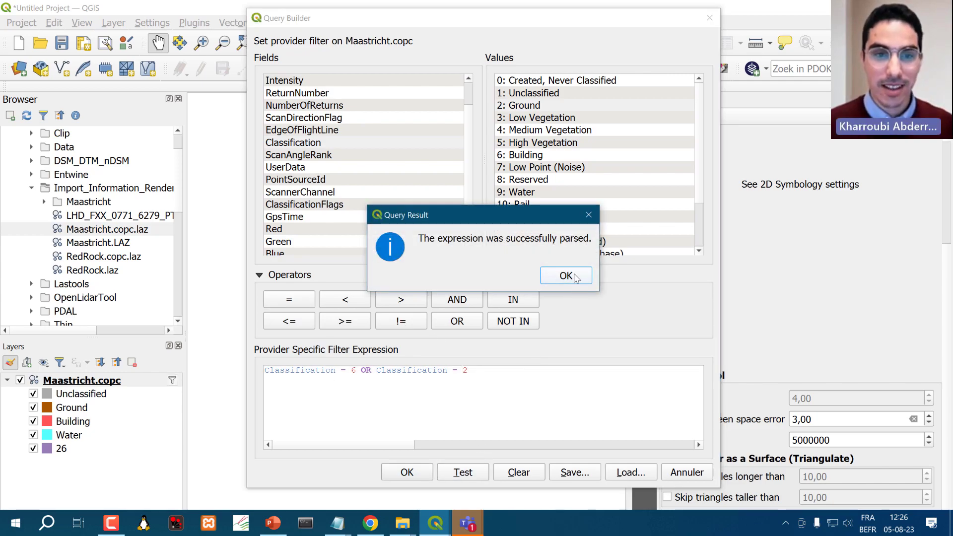
left_click(574, 277)
left_click(406, 472)
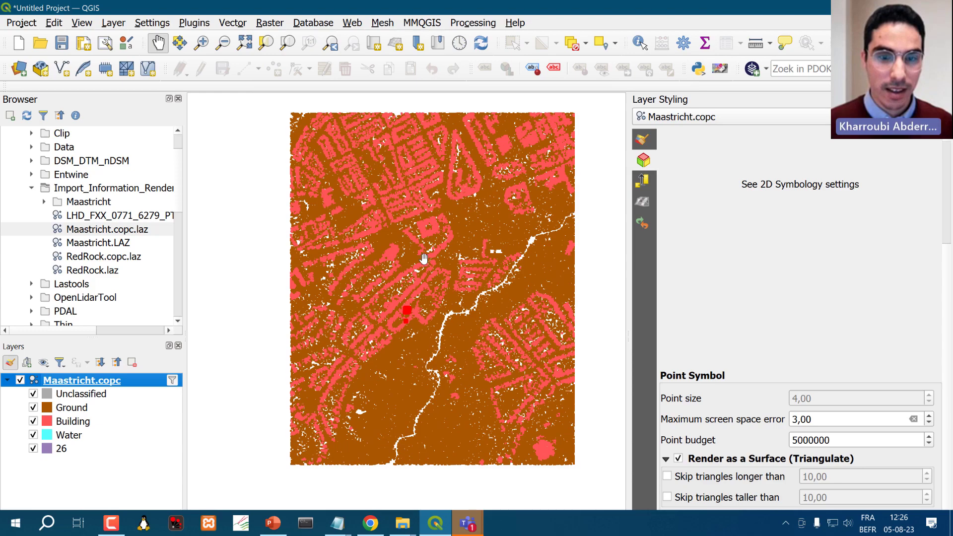
scroll(437, 213, "up", 2)
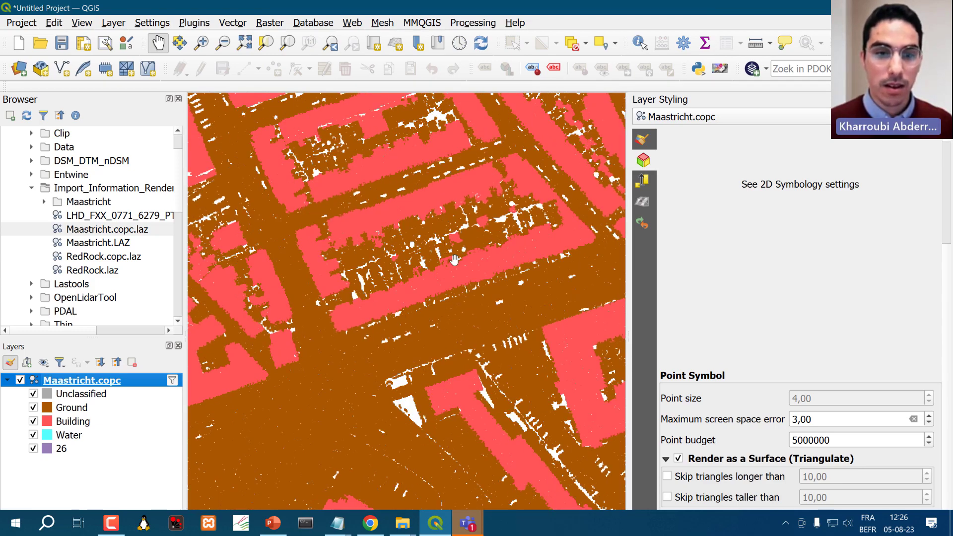
Remove the OR Classification = 2 condition from the Maastricht.copc layer filter and apply Classification = 6 alone
left_click(172, 380)
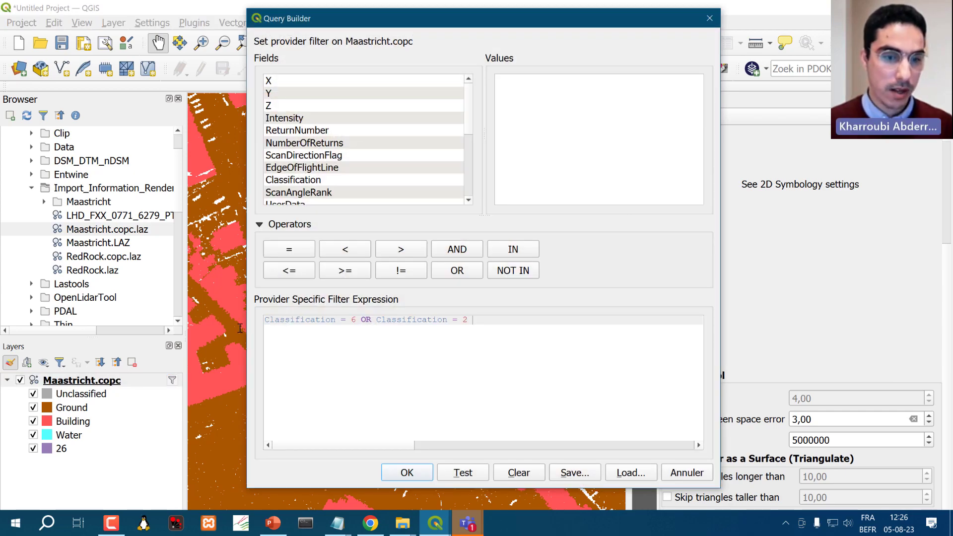
left_click_drag(251, 320, 362, 313)
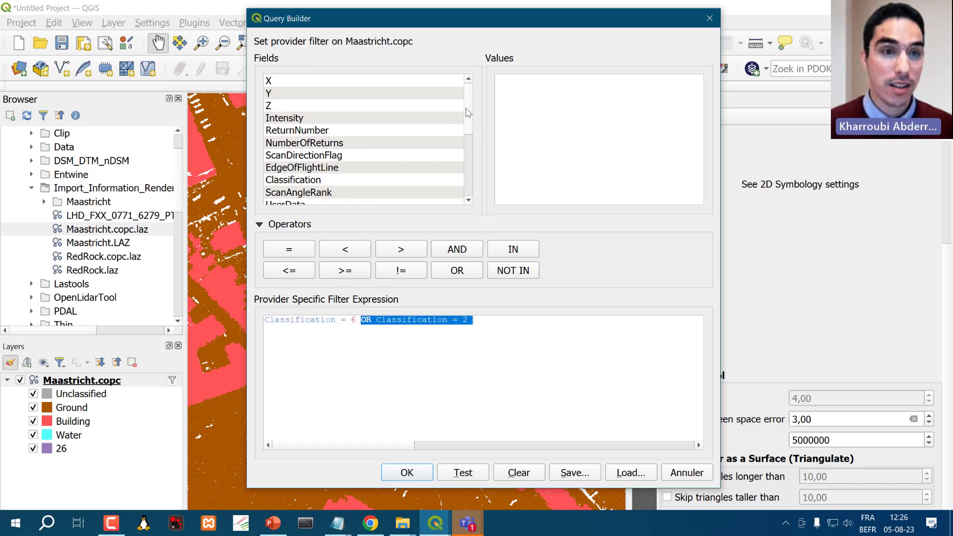
mouse_move(468, 114)
left_mouse_down()
mouse_move(467, 192)
mouse_move(468, 106)
left_mouse_up()
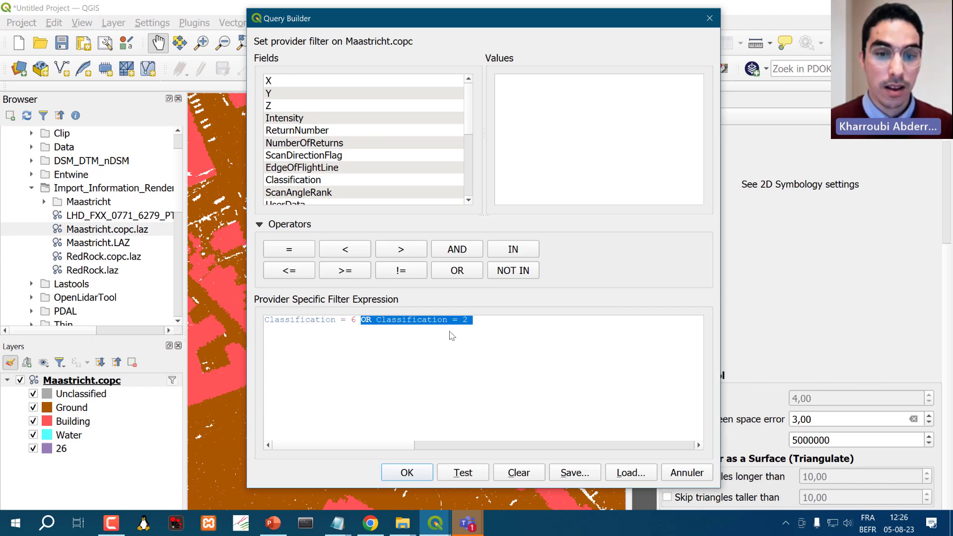
left_click_drag(474, 319, 378, 321)
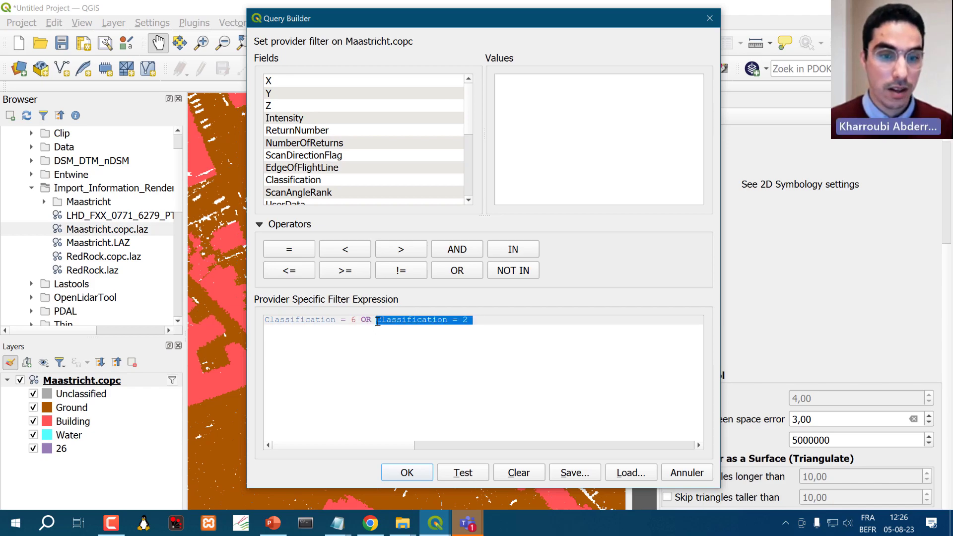
key("BackSpace")
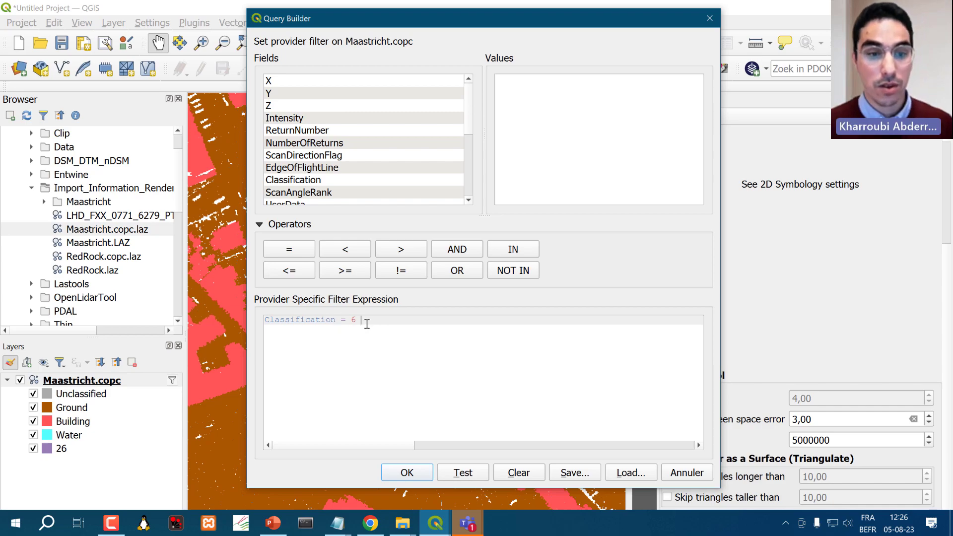
left_click(399, 472)
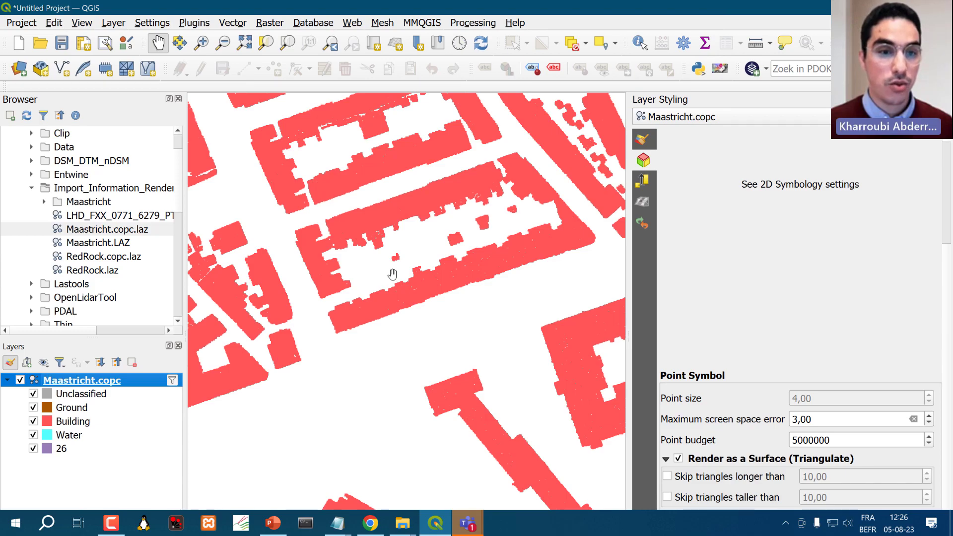
Extend the Maastricht.copc layer filter to Classification = 6 AND Z = 100, then test and apply it
left_click(172, 380)
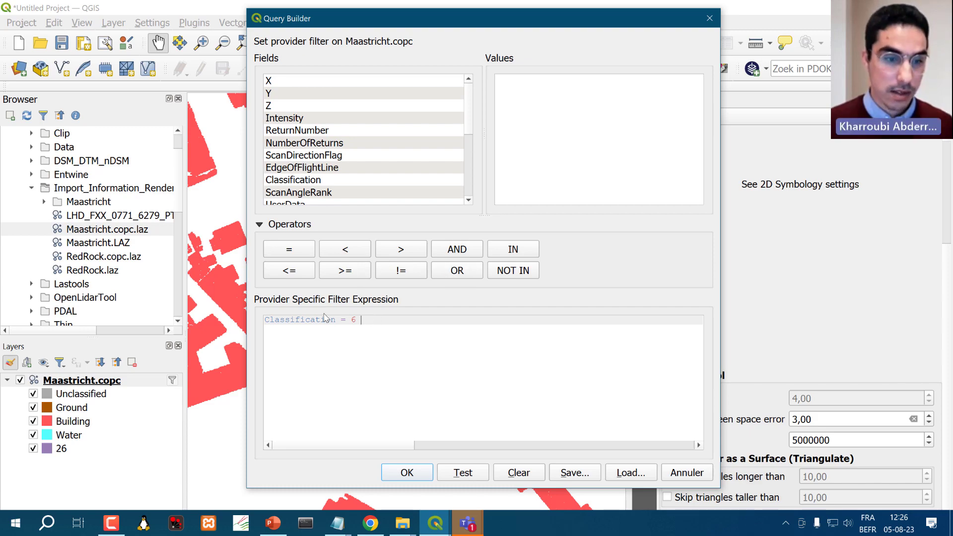
left_click(459, 251)
double_click(278, 106)
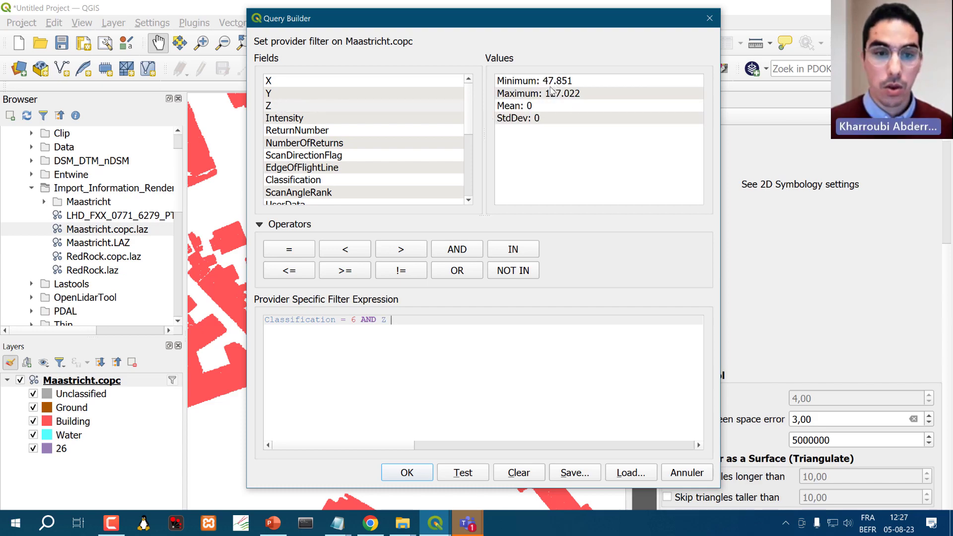
left_click(290, 251)
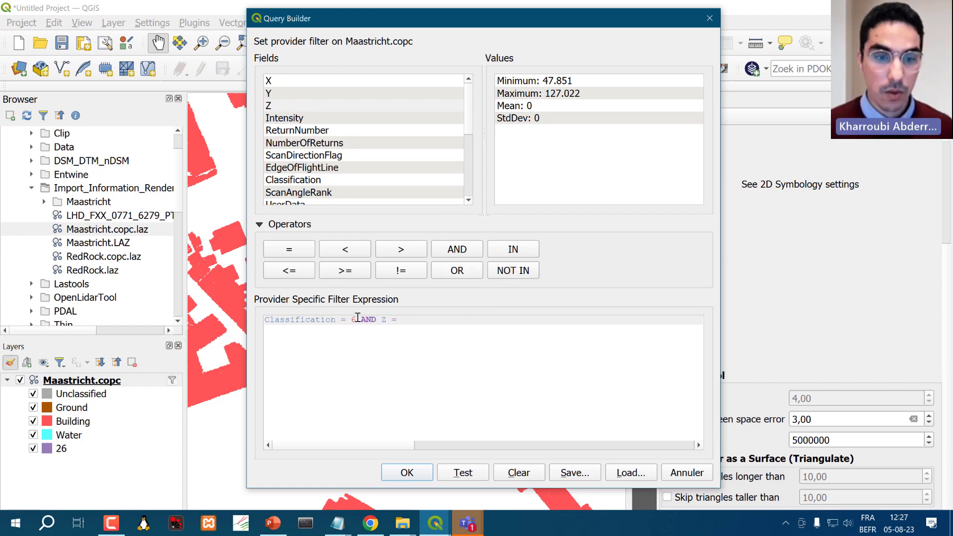
left_click_drag(356, 319, 369, 340)
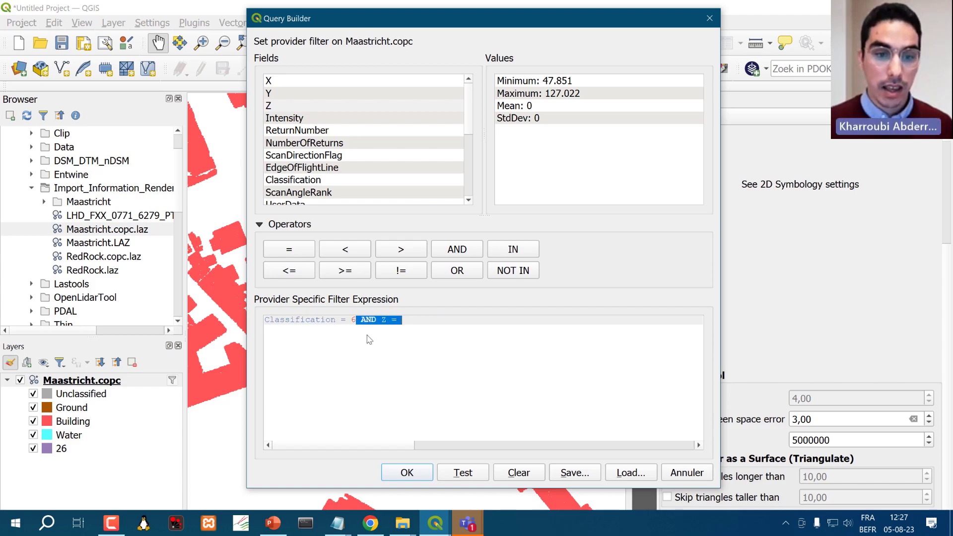
left_click(404, 330)
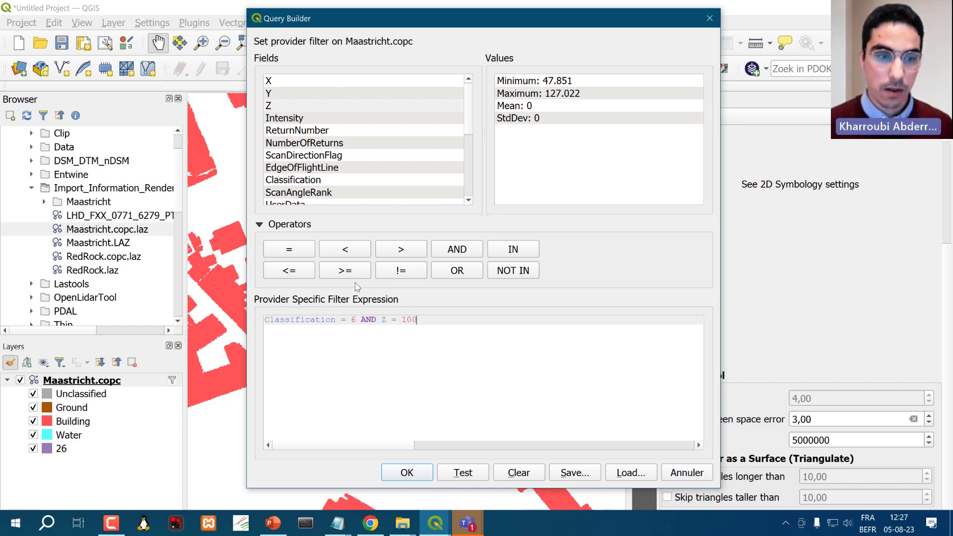
left_click(470, 476)
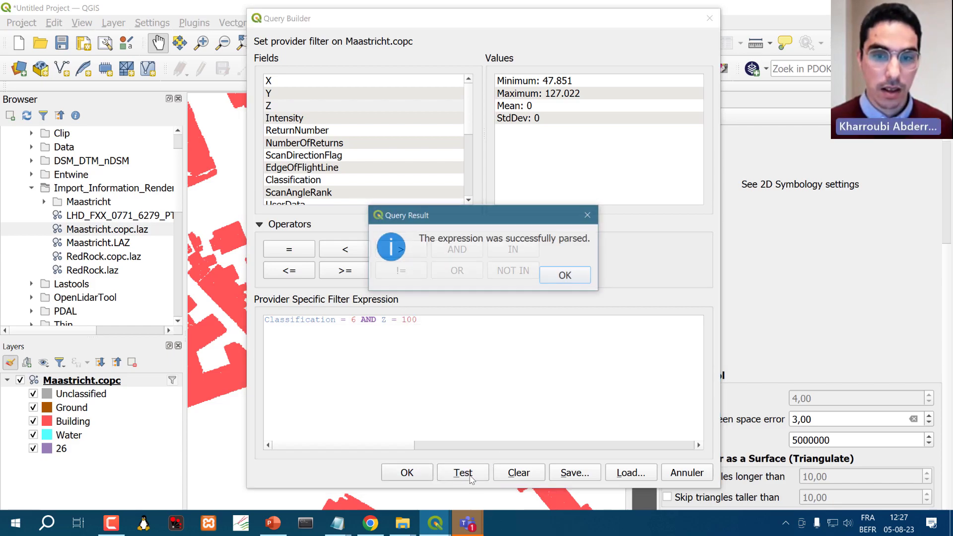
left_click(561, 276)
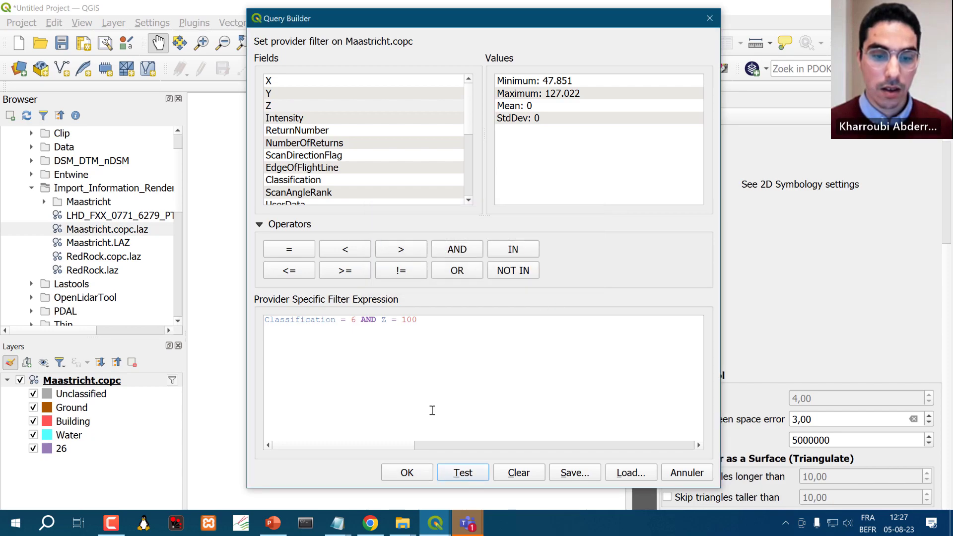
left_click(425, 475)
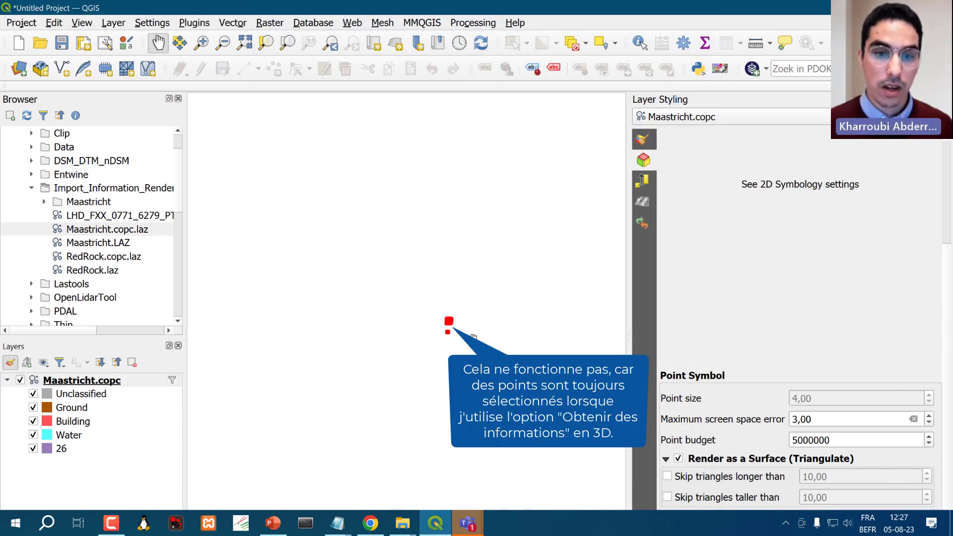
scroll(473, 337, "up", 5)
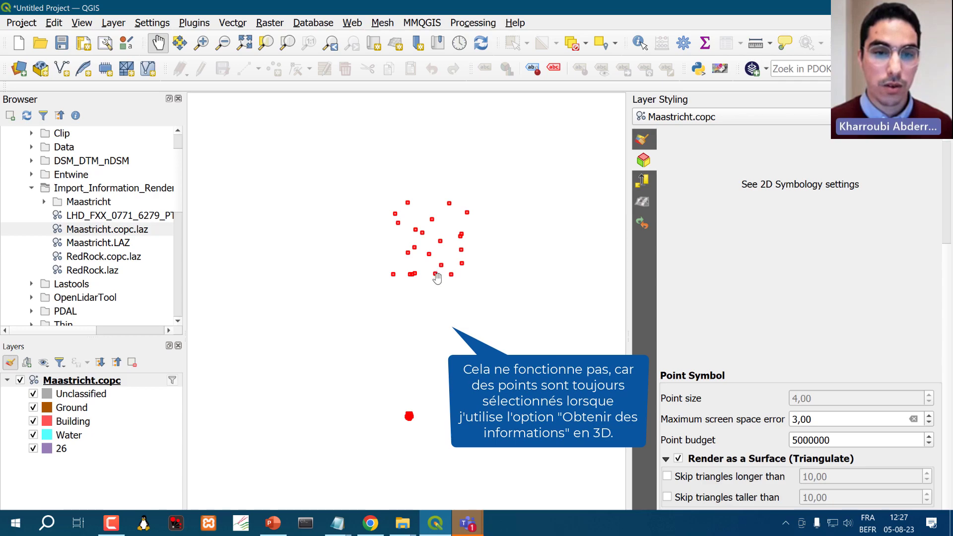
scroll(436, 278, "down", 5)
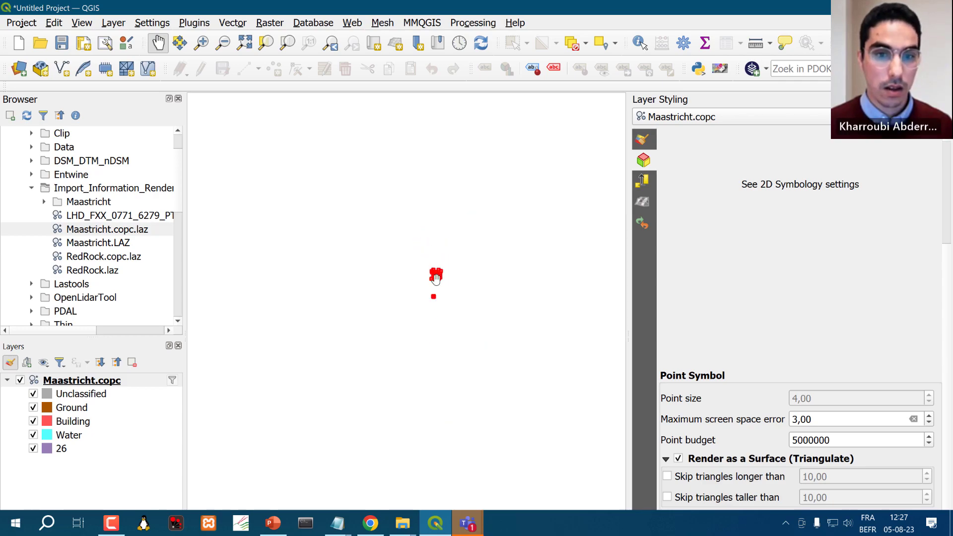
Set the Z value in the layer filter to 70, then test and apply the expression
left_click(174, 381)
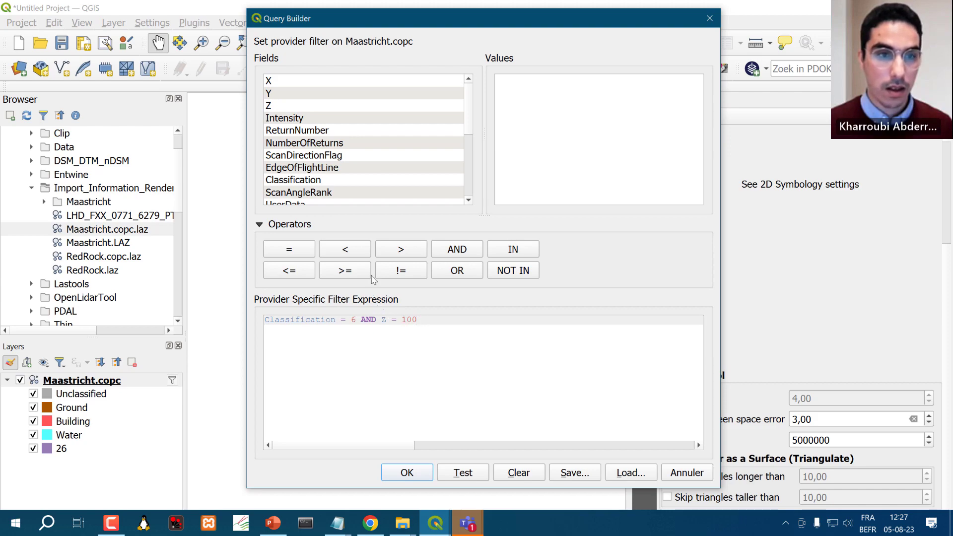
left_click_drag(419, 320, 399, 321)
left_click(399, 322)
key("BackSpace")
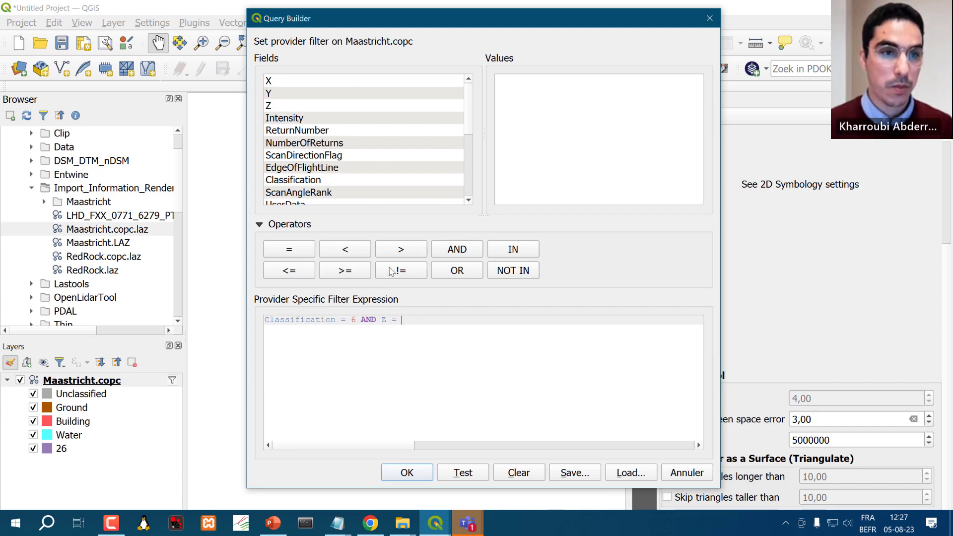
left_click(275, 110)
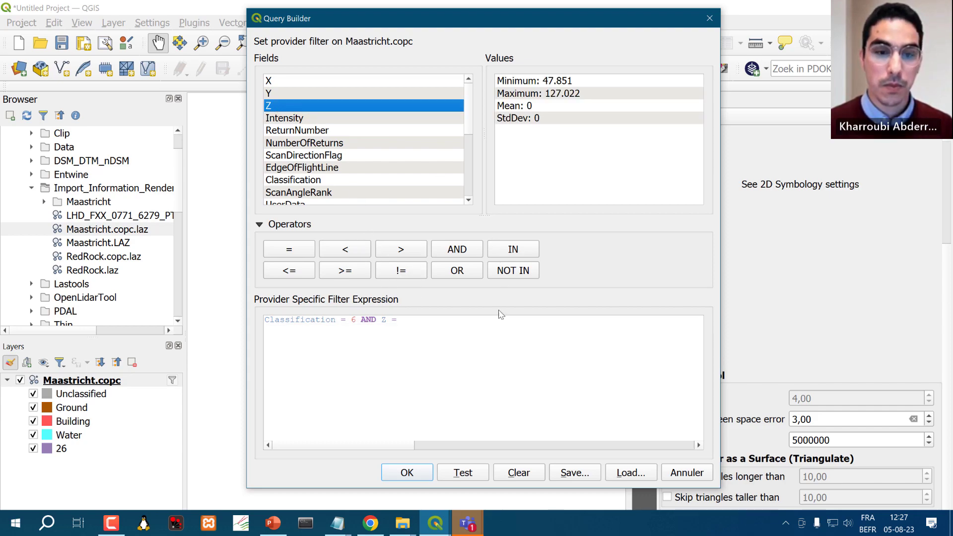
left_click(420, 321)
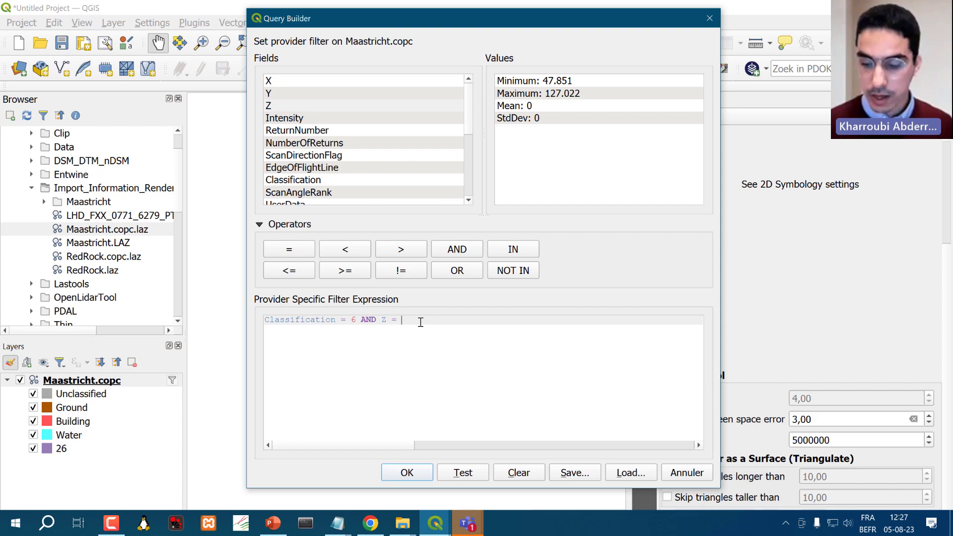
left_click(465, 475)
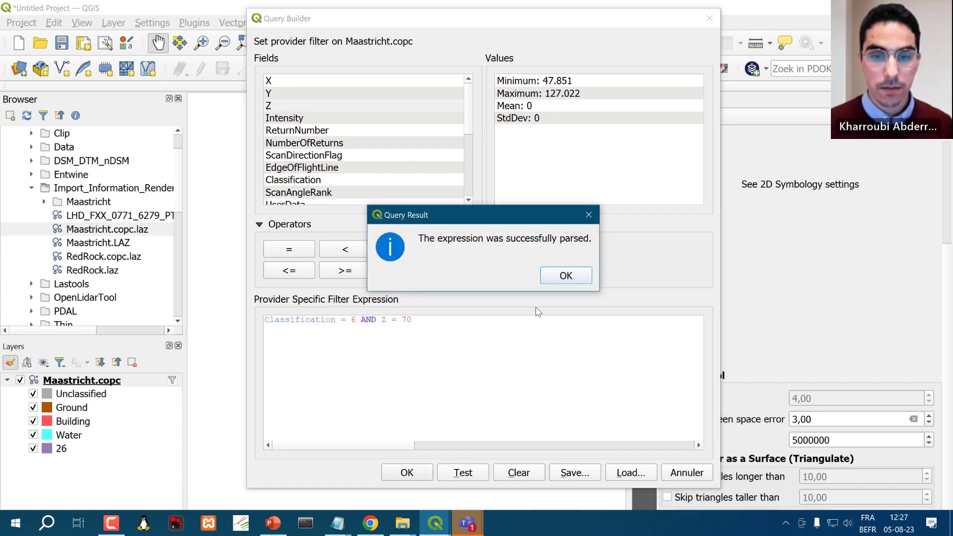
left_click(565, 275)
left_click(407, 472)
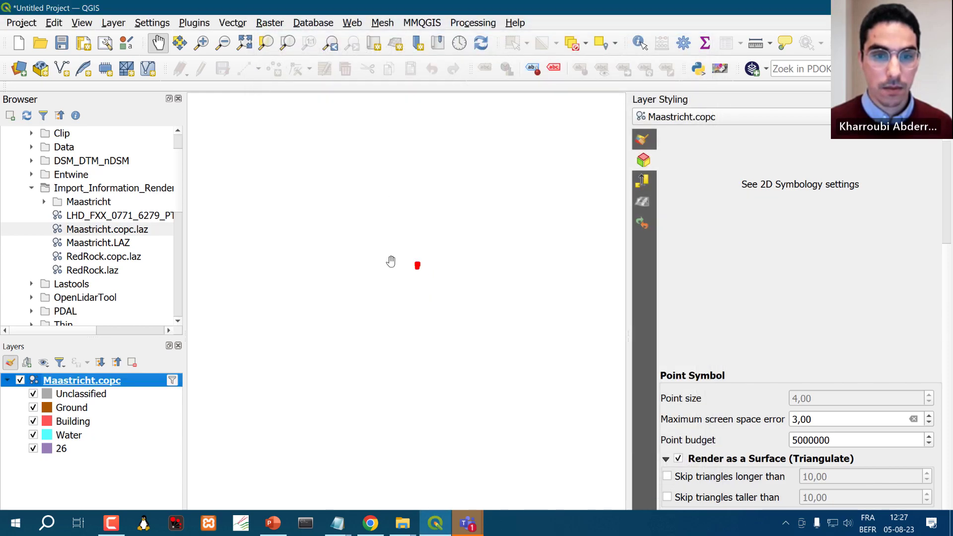
right_click(88, 384)
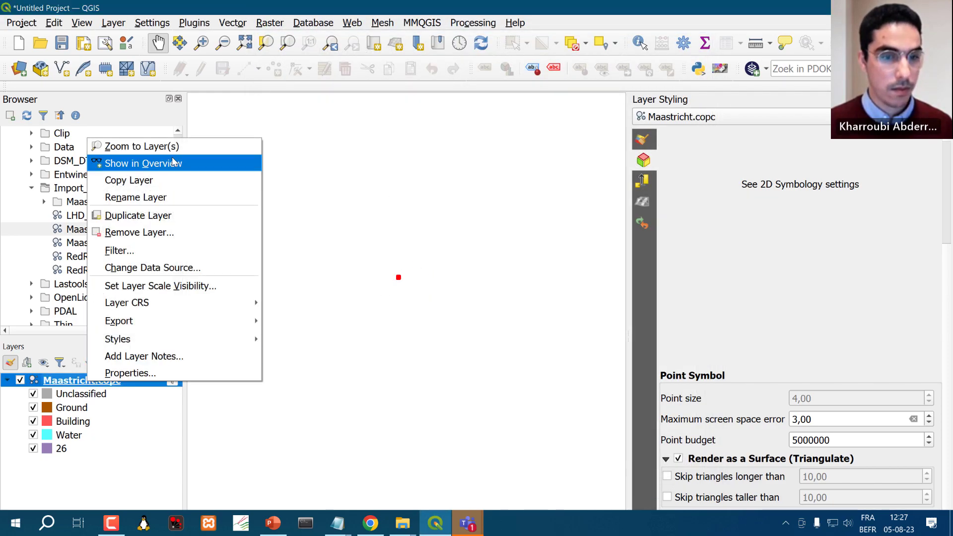
left_click(177, 151)
Set the Z value in the Maastricht.copc layer filter to 60 and test the expression
left_click(172, 380)
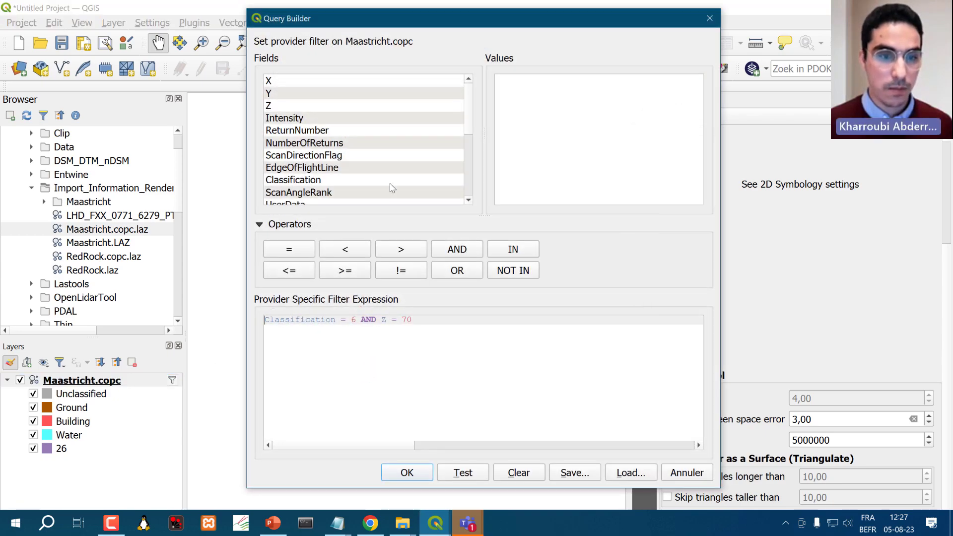
key("BackSpace")
key("BackSpace")
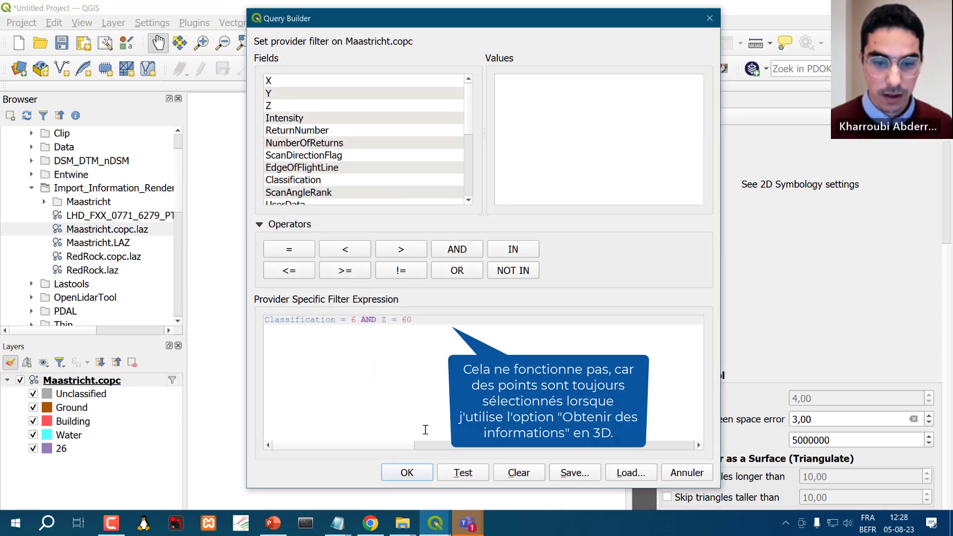
left_click(459, 472)
left_click(576, 274)
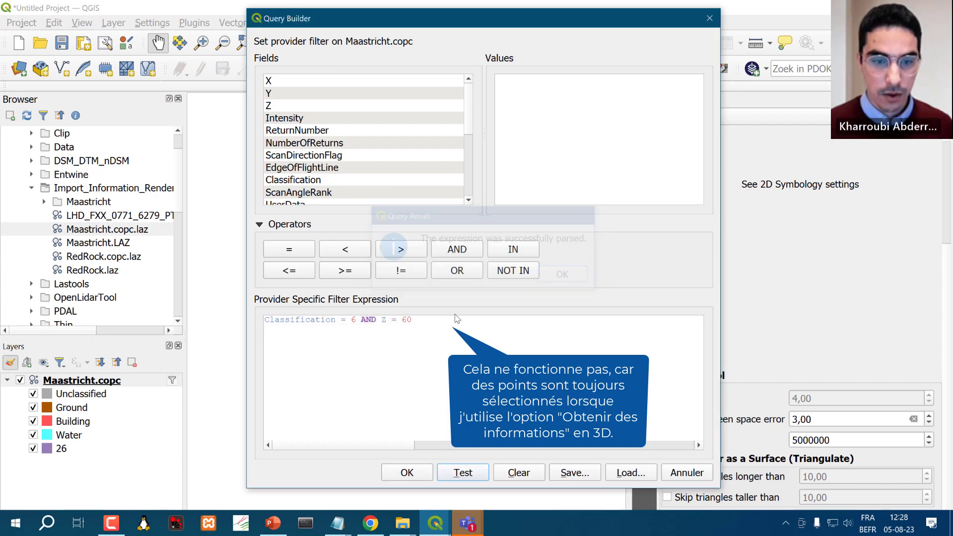
Review the Z field's value range and set the Z value in the filter expression to 40
left_click_drag(412, 319, 400, 320)
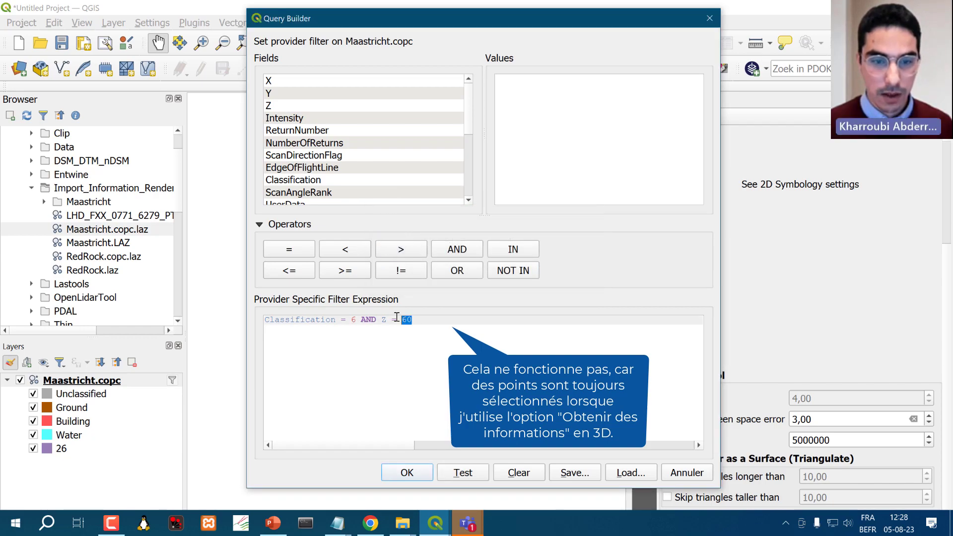
left_click(306, 106)
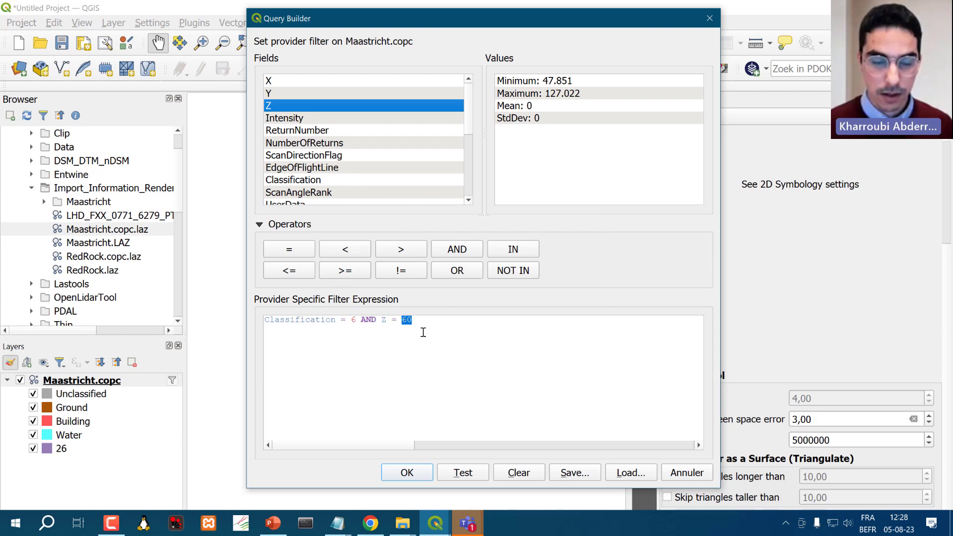
left_click_drag(423, 325, 236, 322)
type("40")
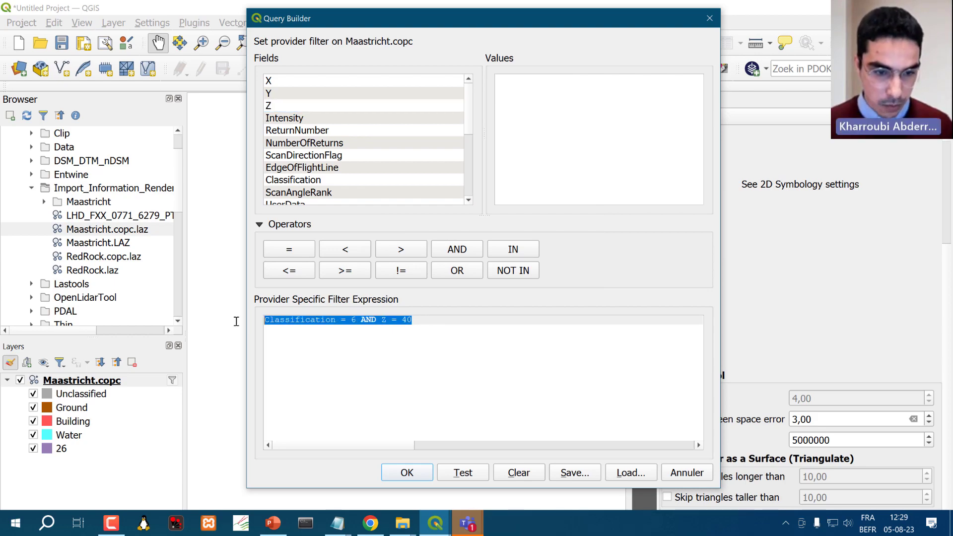
left_click(439, 320)
scroll(432, 320, "up", 4, "ctrl")
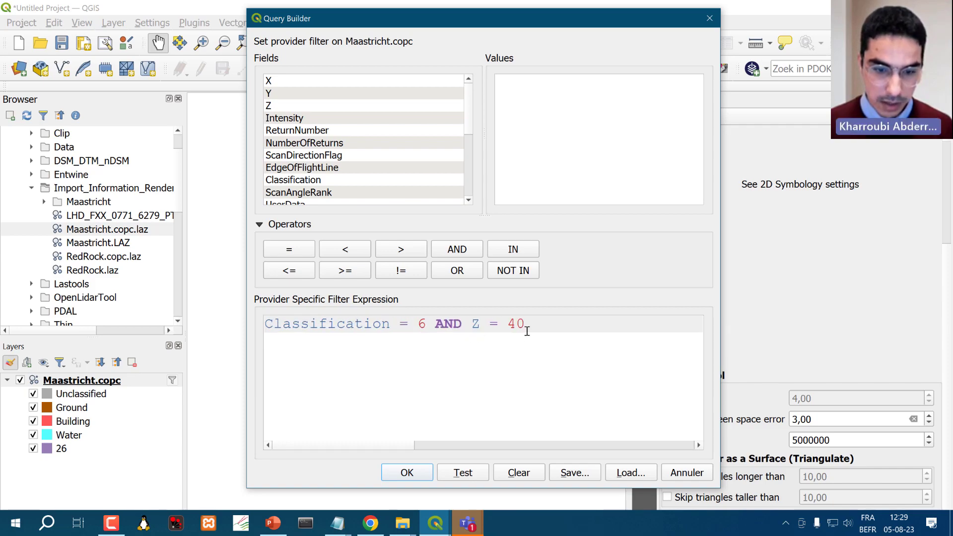
Clear the provider filter expression of the Maastricht.copc layer and apply the empty filter
left_click(521, 472)
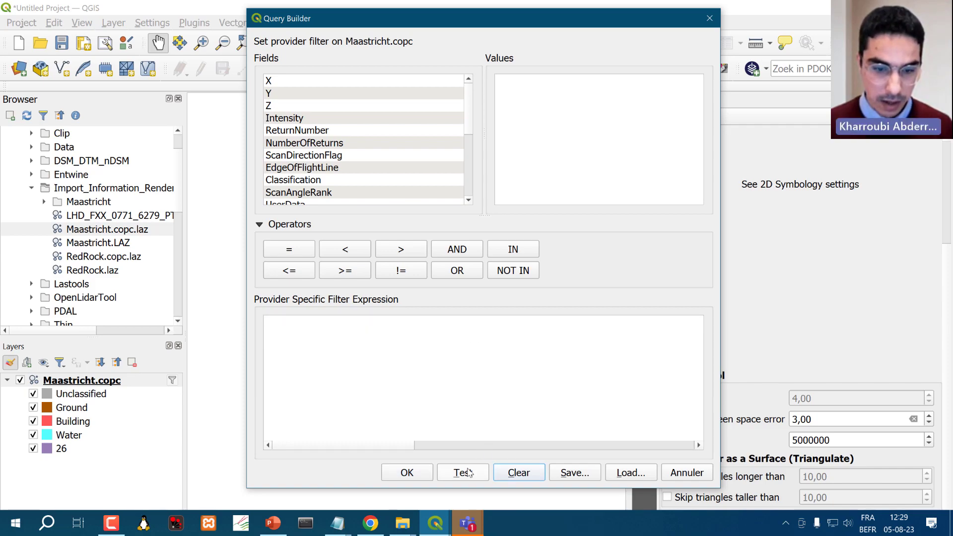
left_click(407, 473)
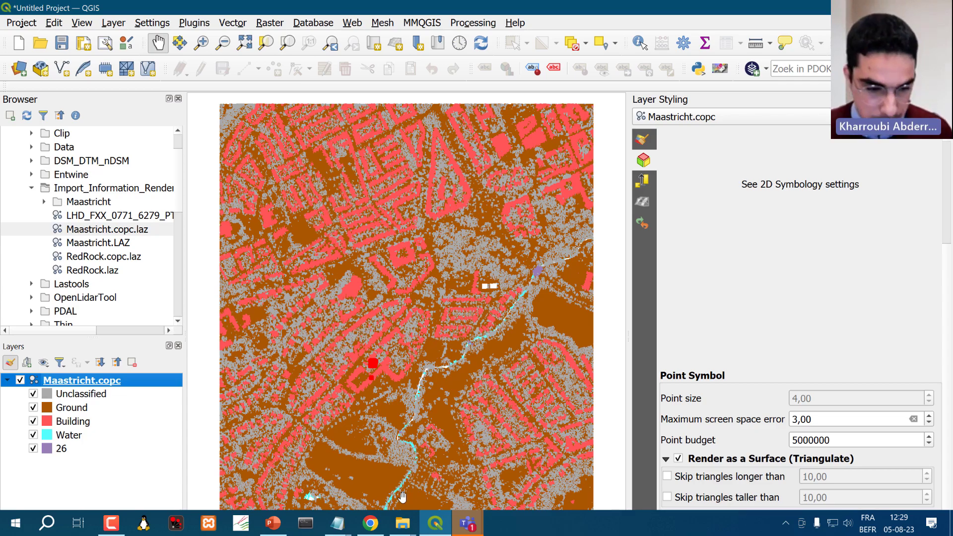
Open the Save As export settings for the Maastricht.copc layer, keeping LAS/LAZ point cloud as the format
left_click(273, 522)
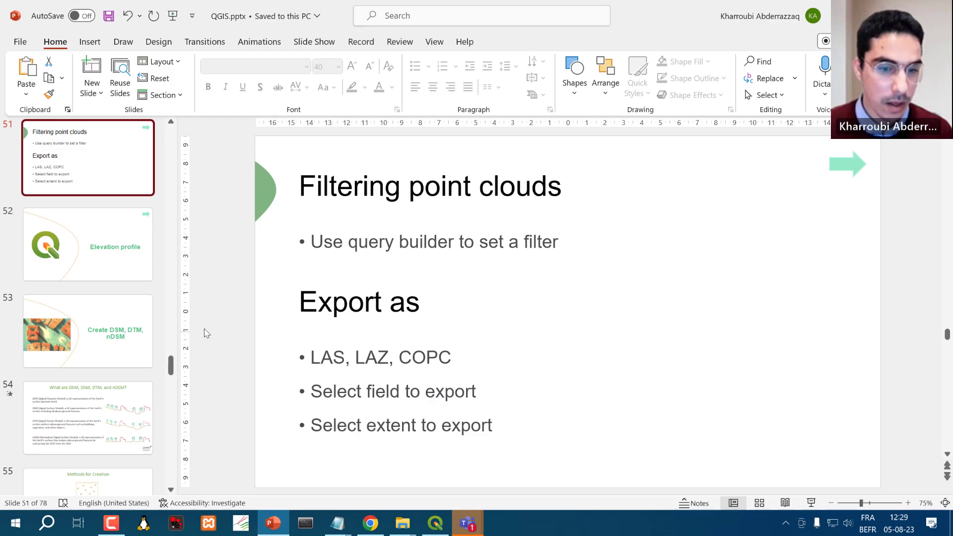
left_click(273, 522)
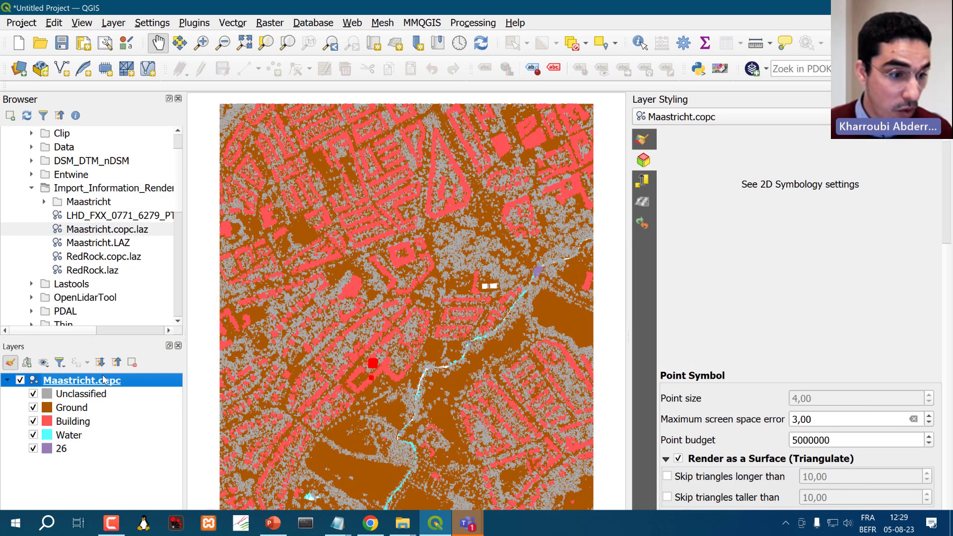
left_click(8, 380)
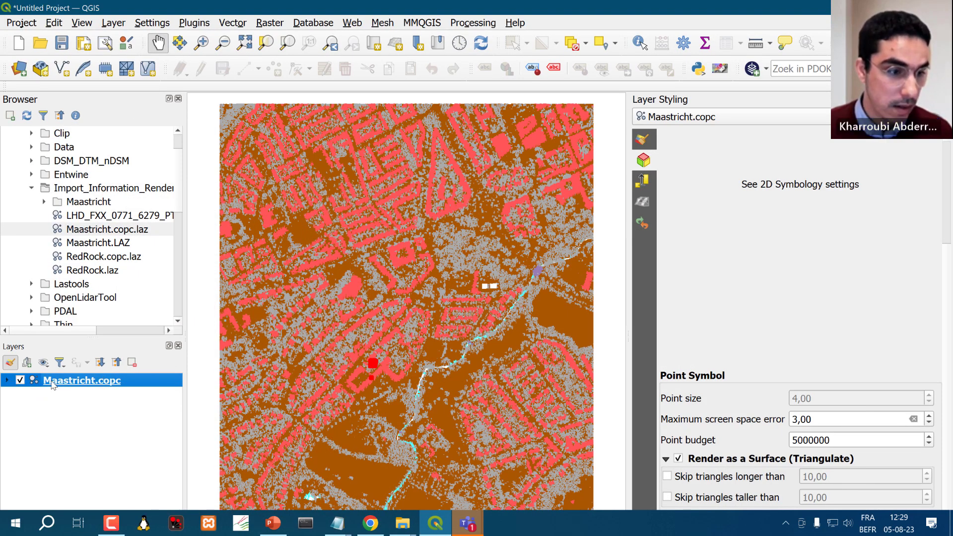
right_click(52, 382)
mouse_move(193, 322)
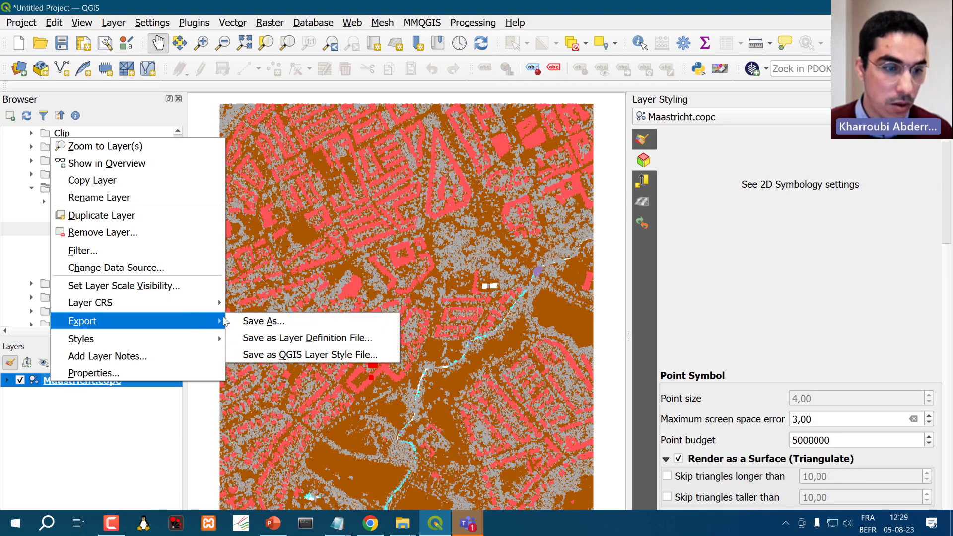
left_click(275, 321)
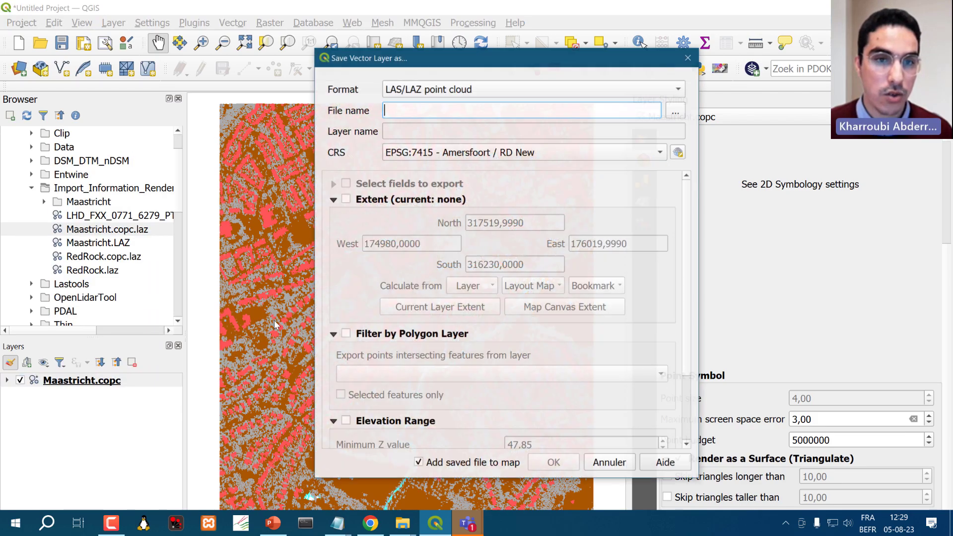
left_click_drag(456, 62, 405, 58)
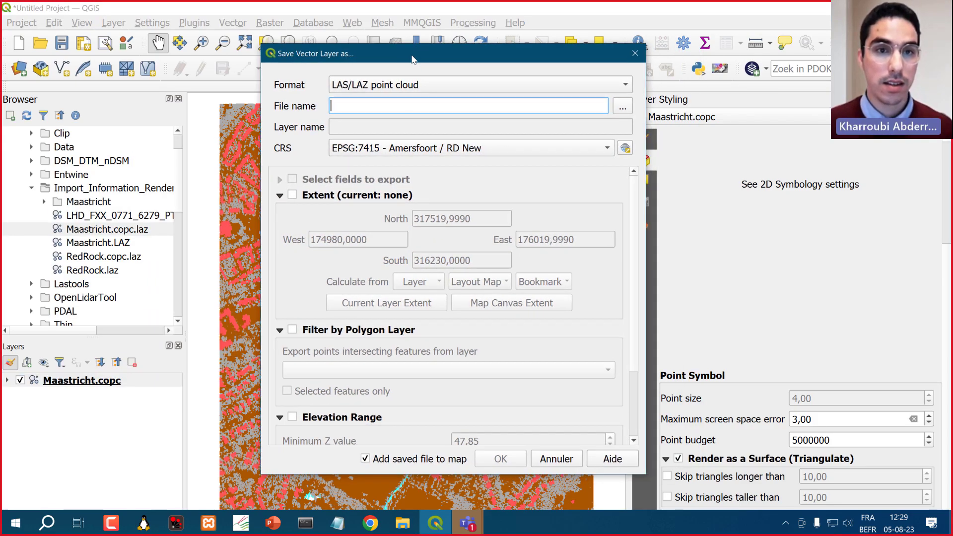
left_click(412, 86)
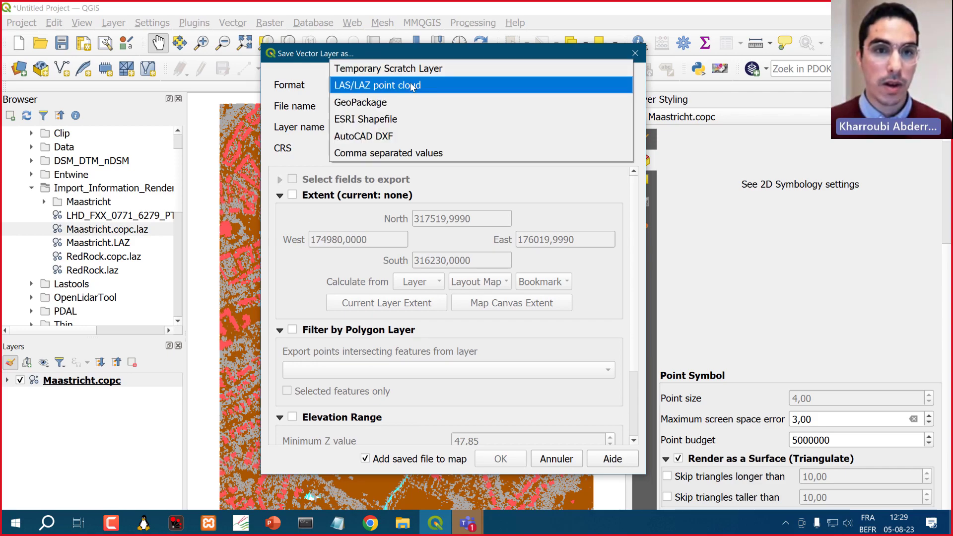
left_click(412, 85)
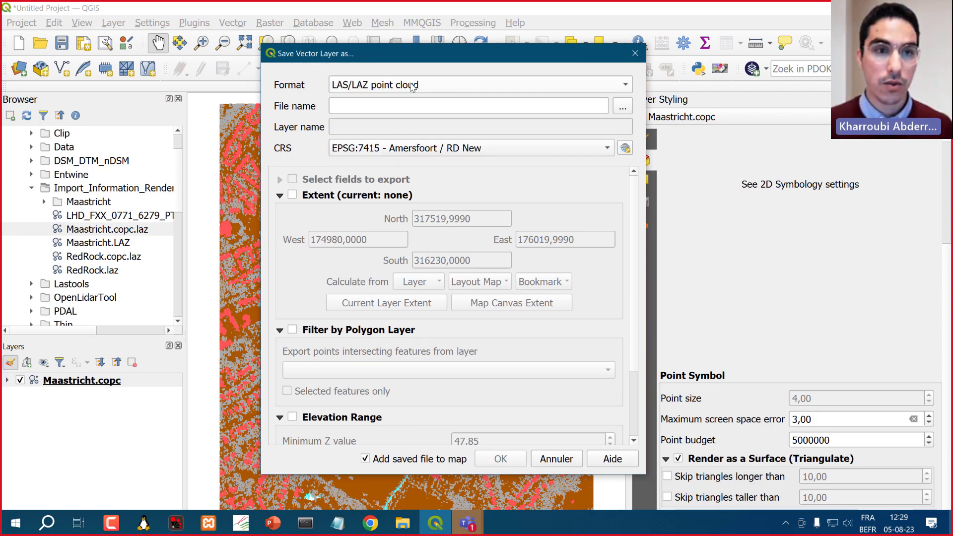
Choose F:\QGIS as the export folder and save the file name Maastricht.las with the LAZ point cloud type
left_click(623, 107)
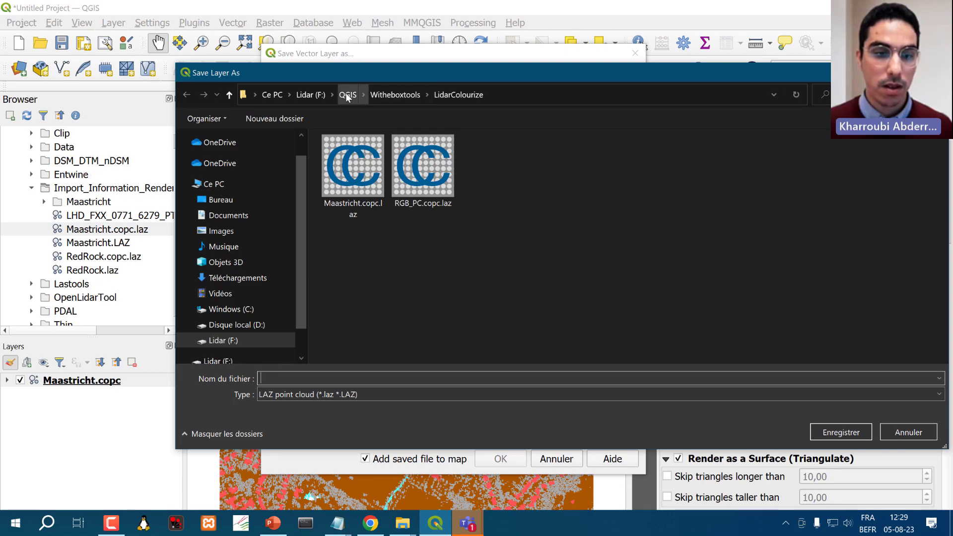
left_click(346, 94)
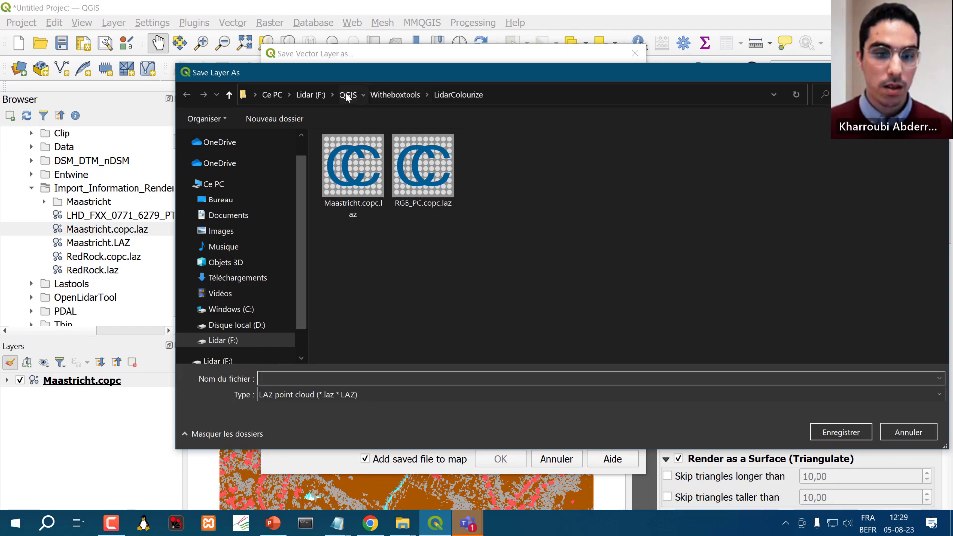
left_click(605, 378)
type("tes")
key("BackSpace")
key("BackSpace")
key("BackSpace")
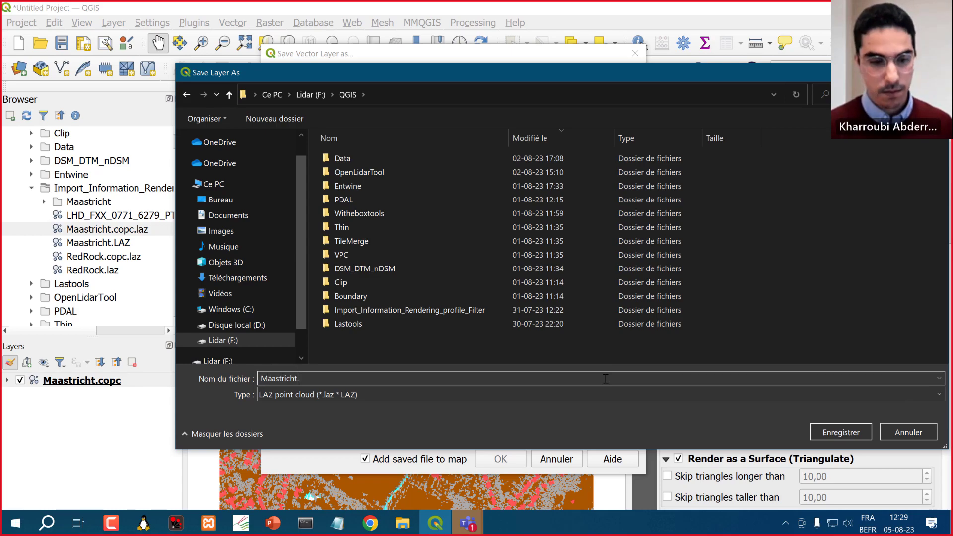
key("Return")
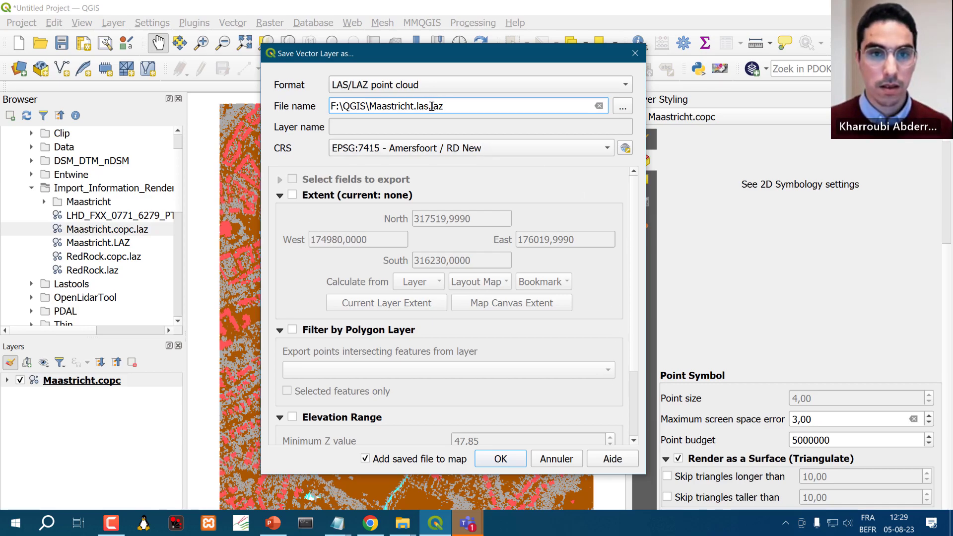
Change the export file type to LAS point cloud and correct the file name to Maastricht.las
left_click_drag(430, 106, 416, 106)
left_click(622, 105)
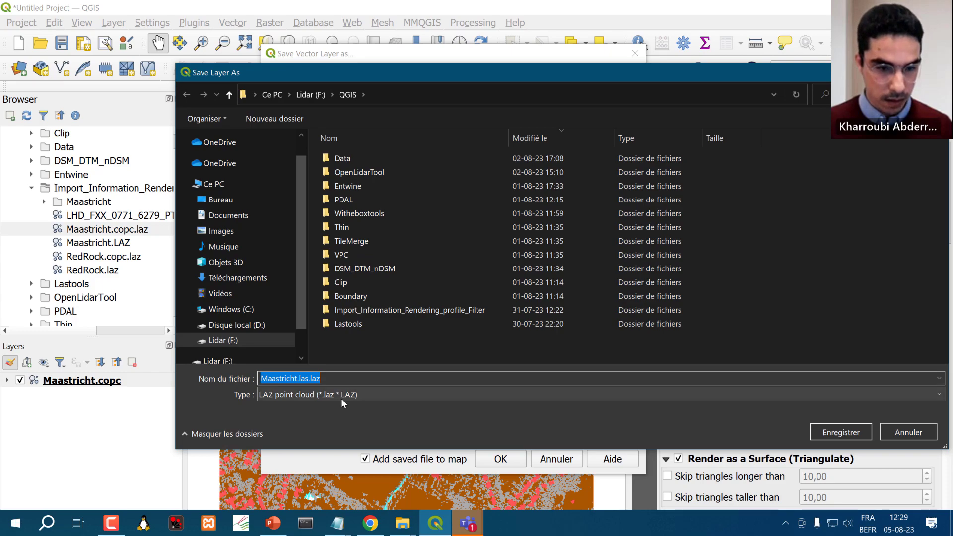
left_click(344, 395)
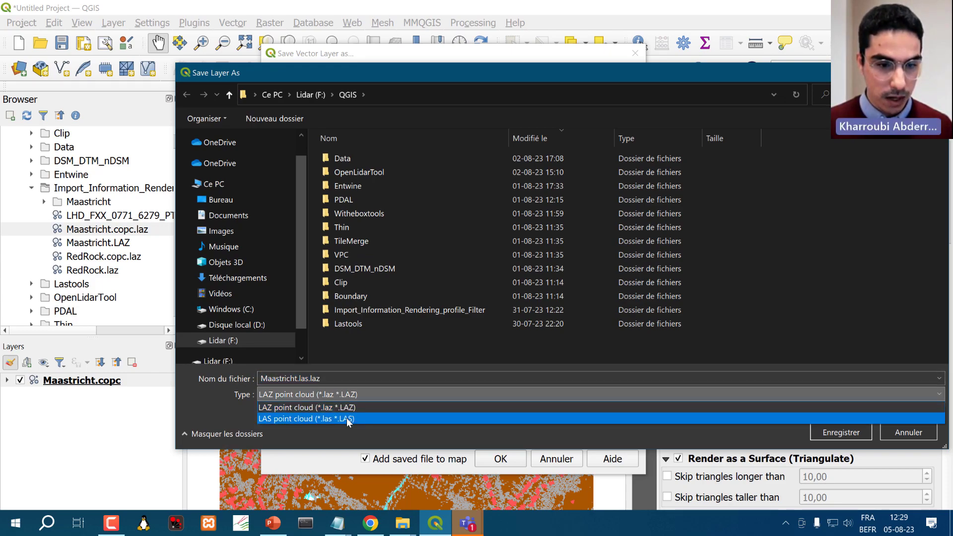
left_click(348, 419)
left_click(329, 379)
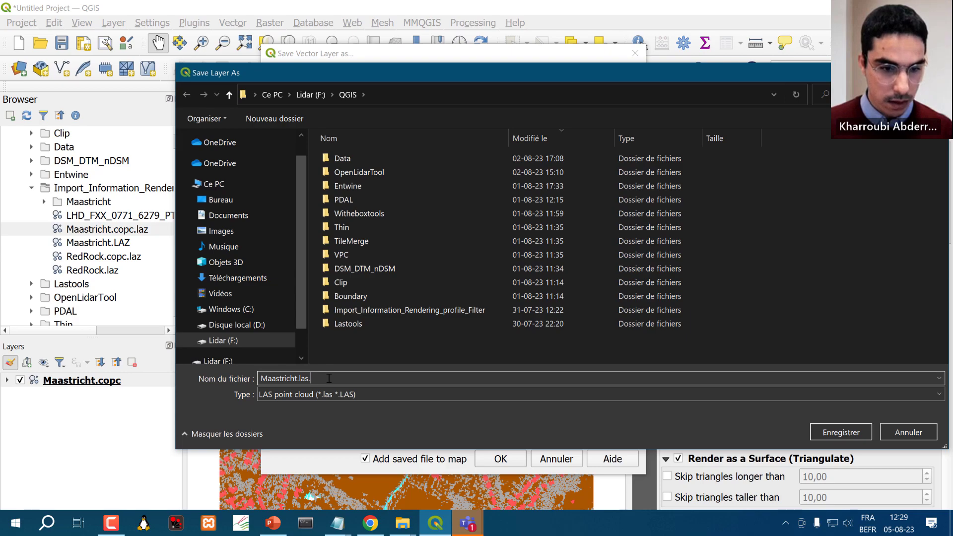
key("BackSpace")
left_click(839, 433)
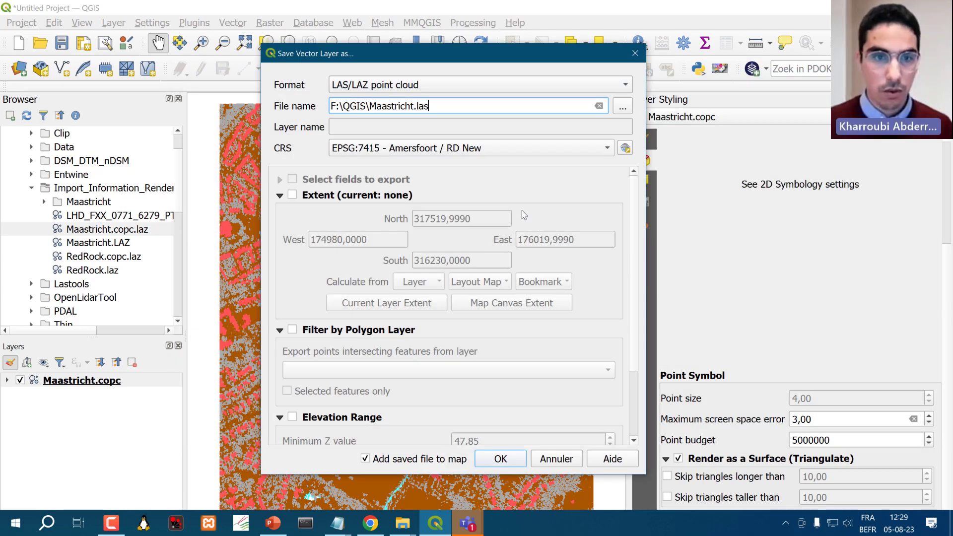
Keep EPSG:7415 - Amersfoort / RD New as the export CRS and enable the Extent option using the layer's extent
left_click(413, 151)
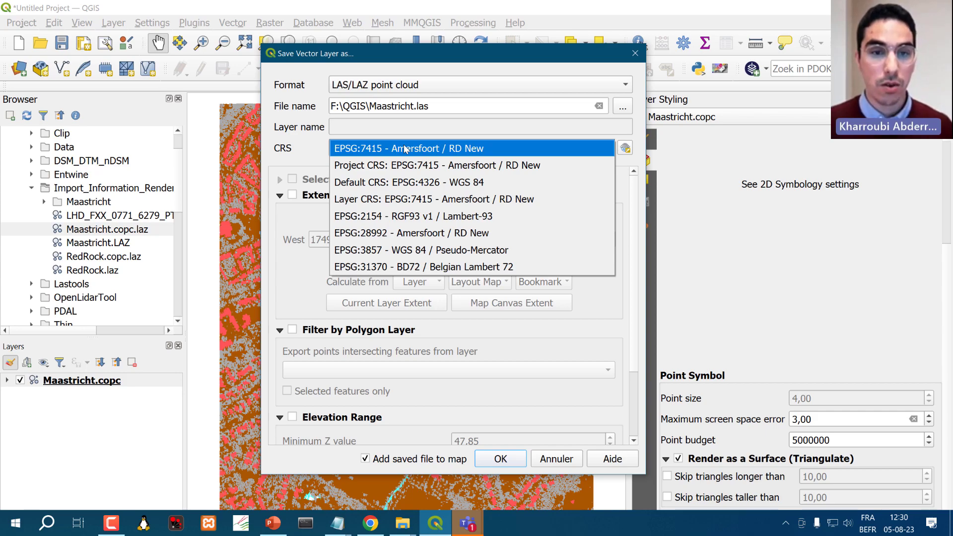
left_click(404, 148)
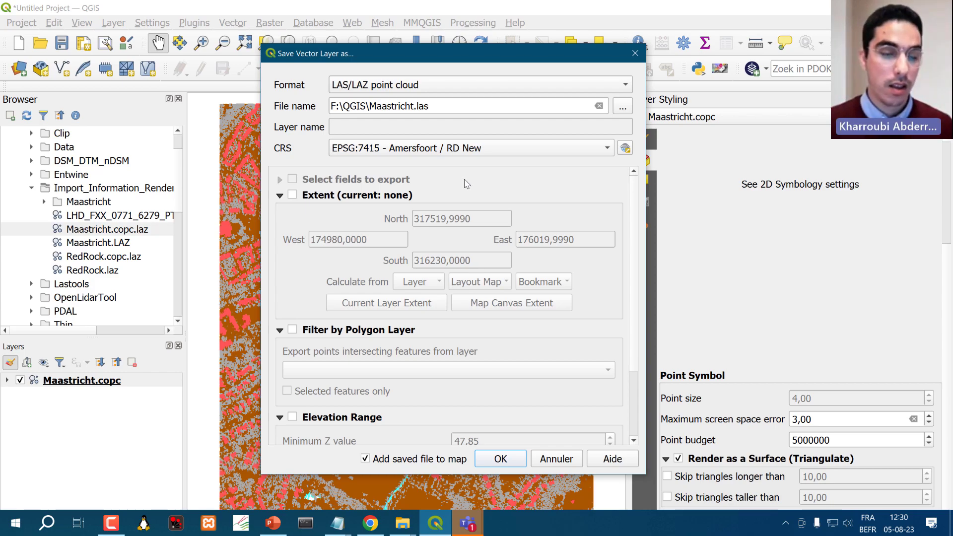
left_click(292, 195)
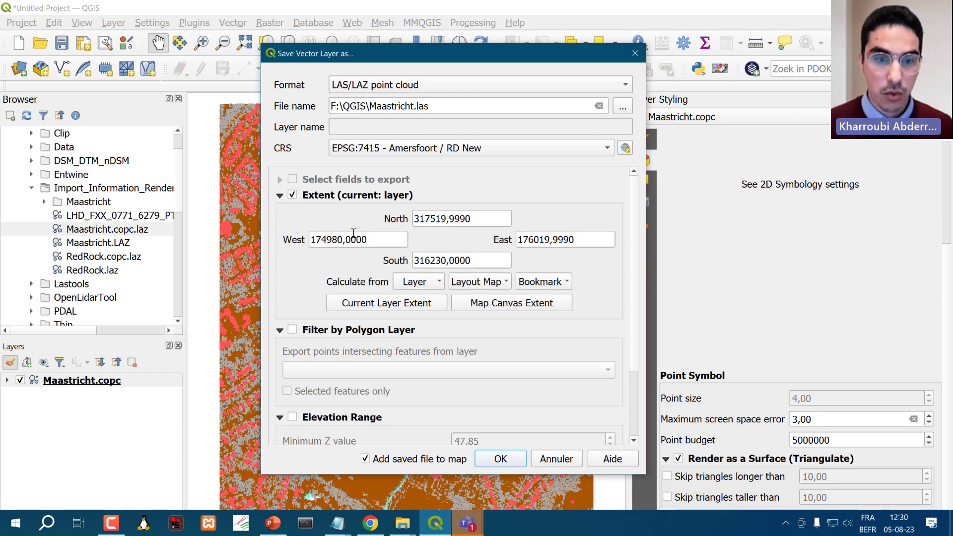
scroll(354, 234, "down", 1)
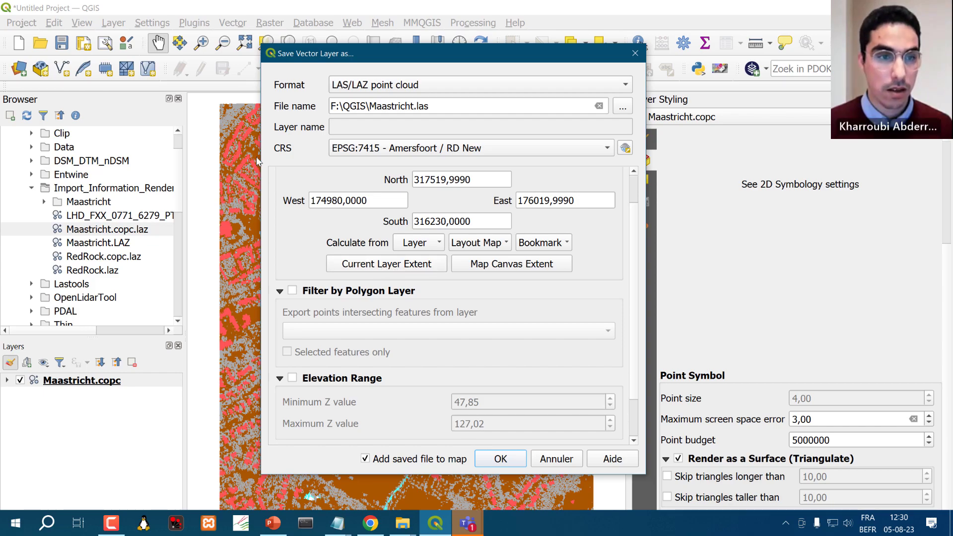
left_click(423, 243)
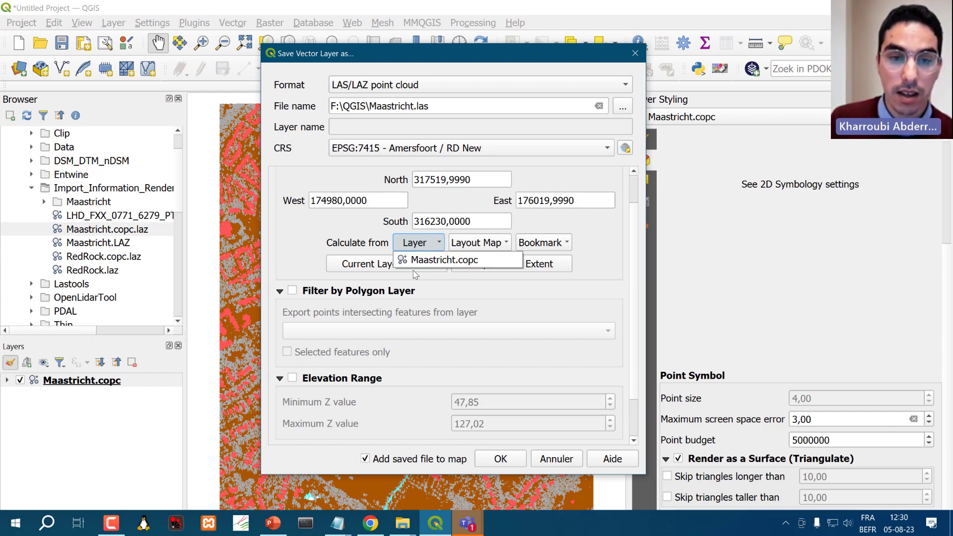
left_click(364, 249)
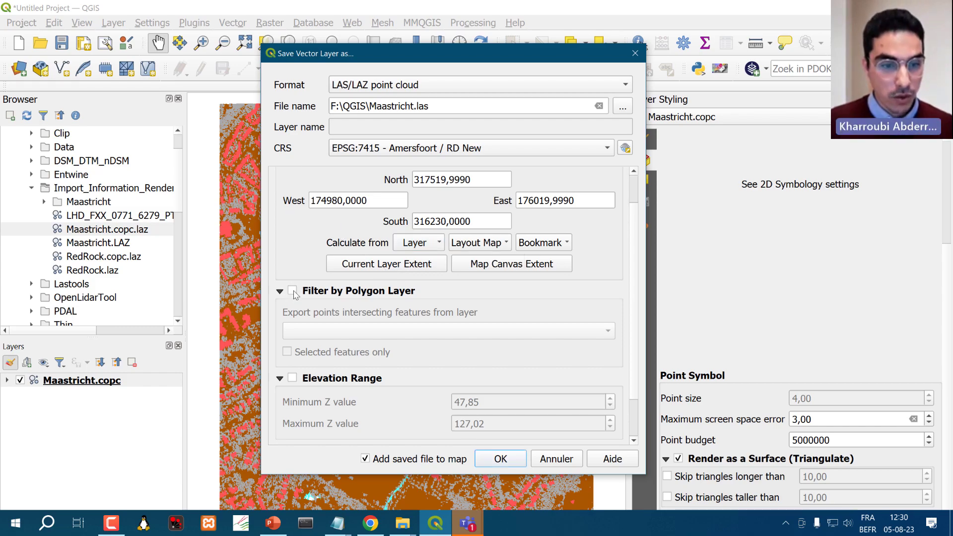
Try the Filter by Polygon Layer and Elevation Range export options, switching each one back off
left_click(293, 292)
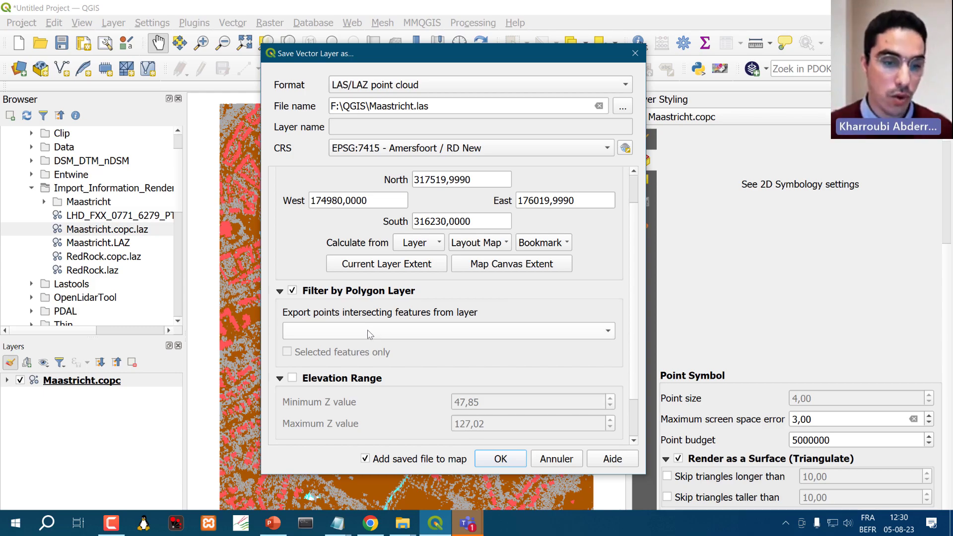
left_click(293, 291)
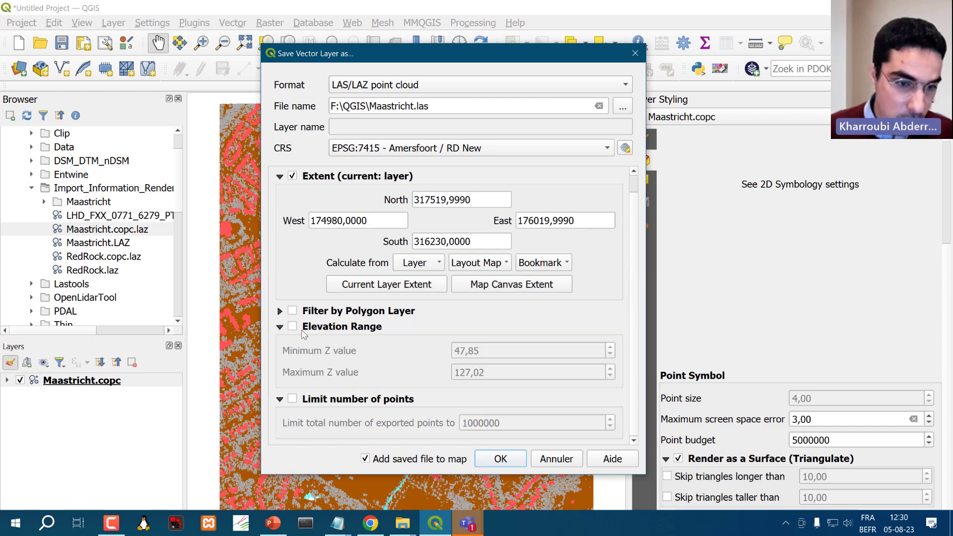
left_click(292, 326)
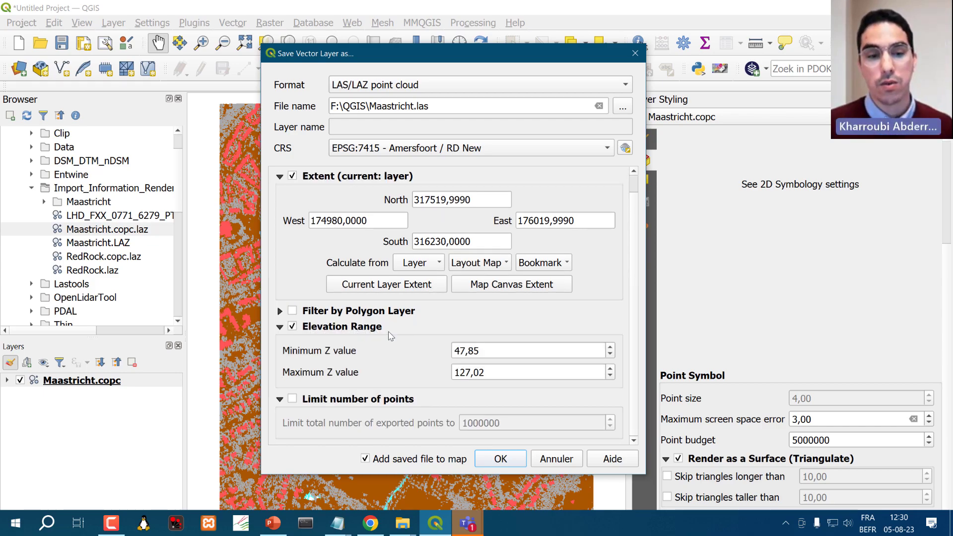
left_click(293, 327)
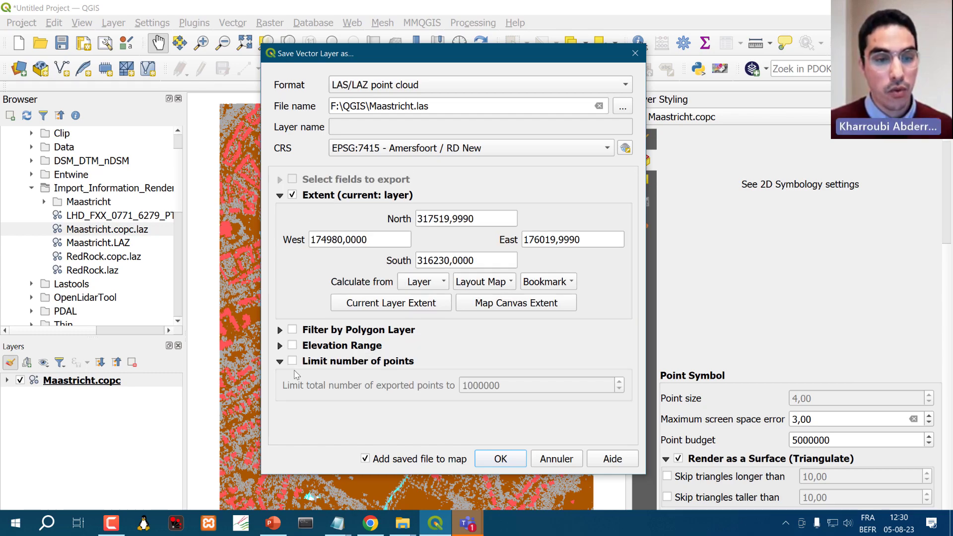
Enable the limit of 1000000 exported points and cancel the layer export
left_click(293, 364)
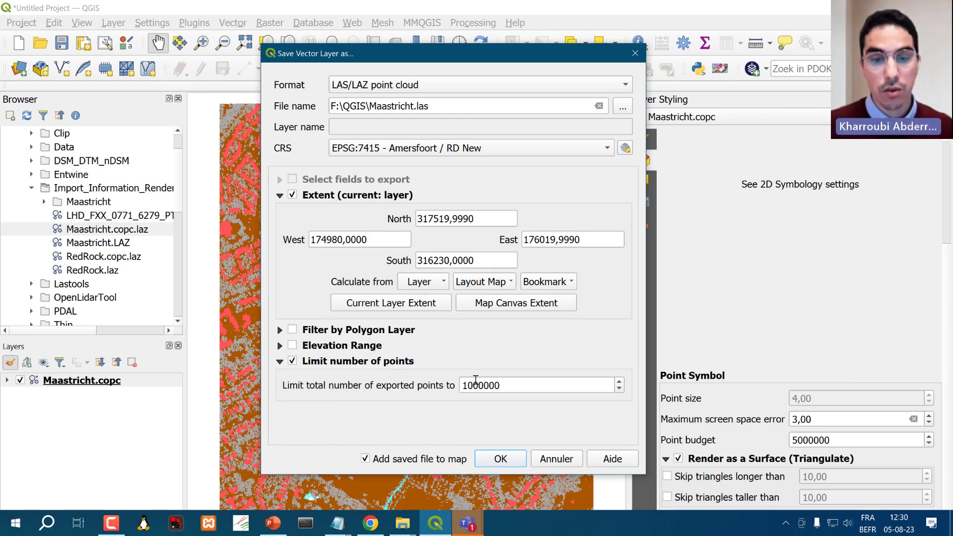
left_click(511, 386)
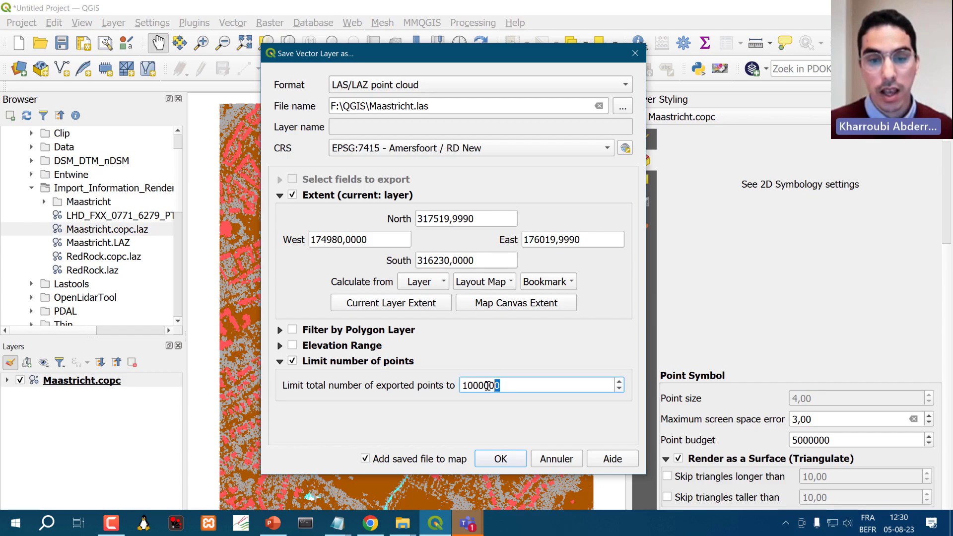
double_click(497, 385)
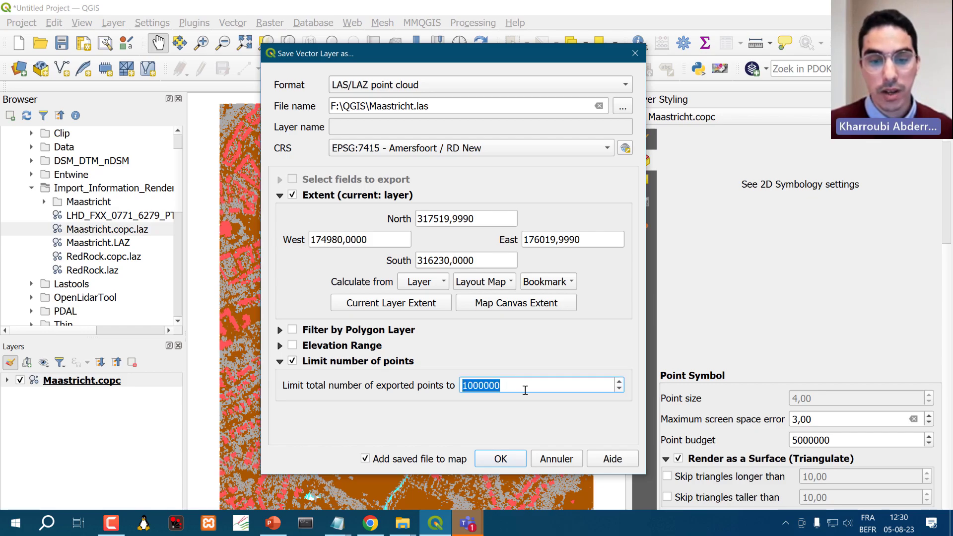
left_click(552, 460)
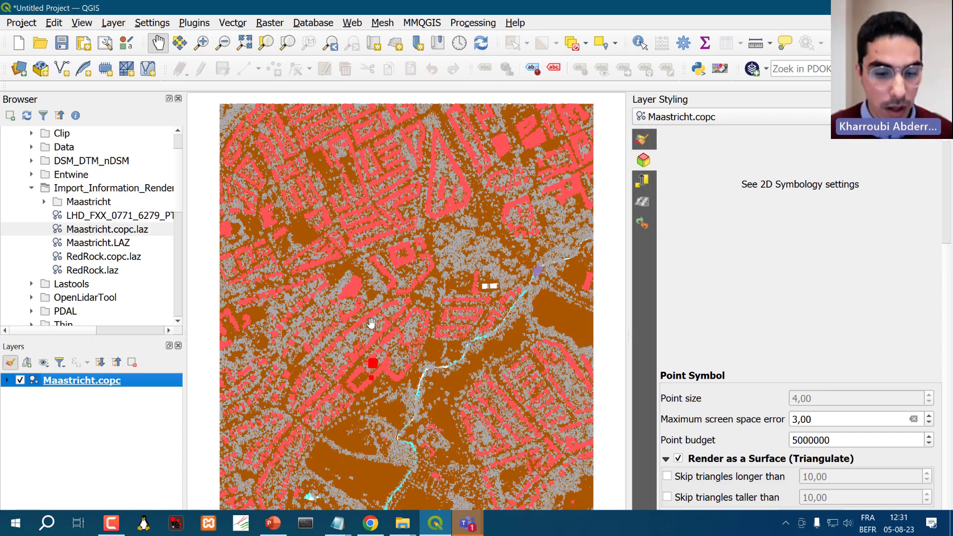
Switch to PowerPoint and present the Filtering point clouds slide full screen with the laser pointer
left_click(281, 521)
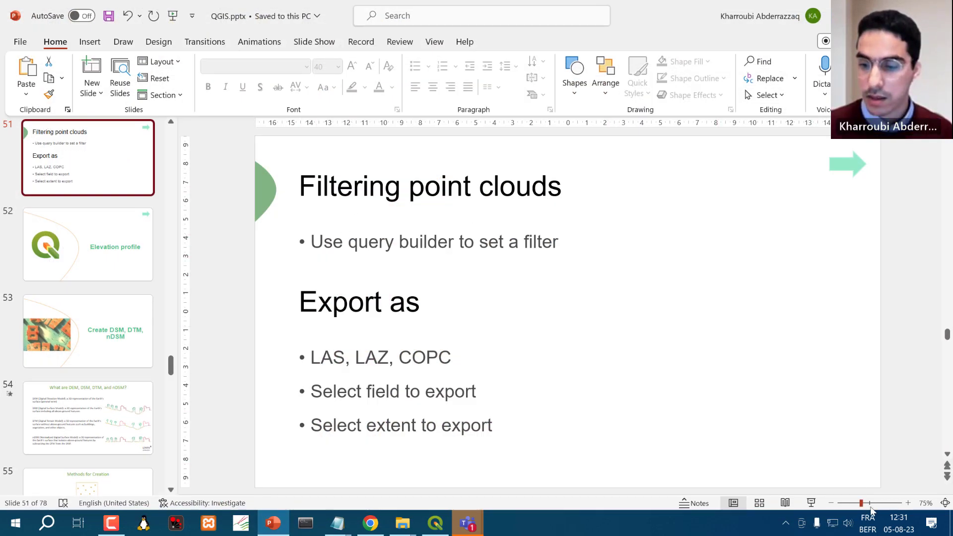
left_click(811, 502)
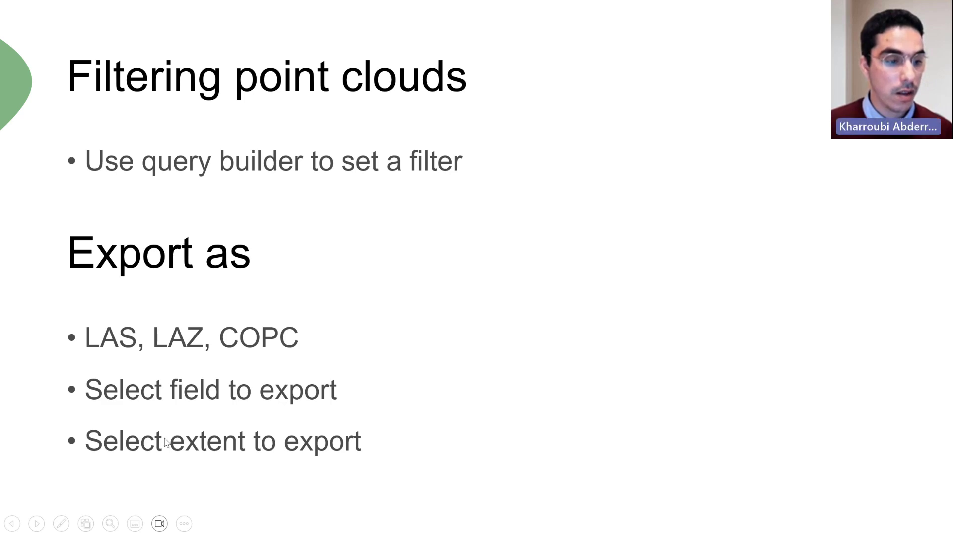
left_click(61, 524)
left_click(56, 400)
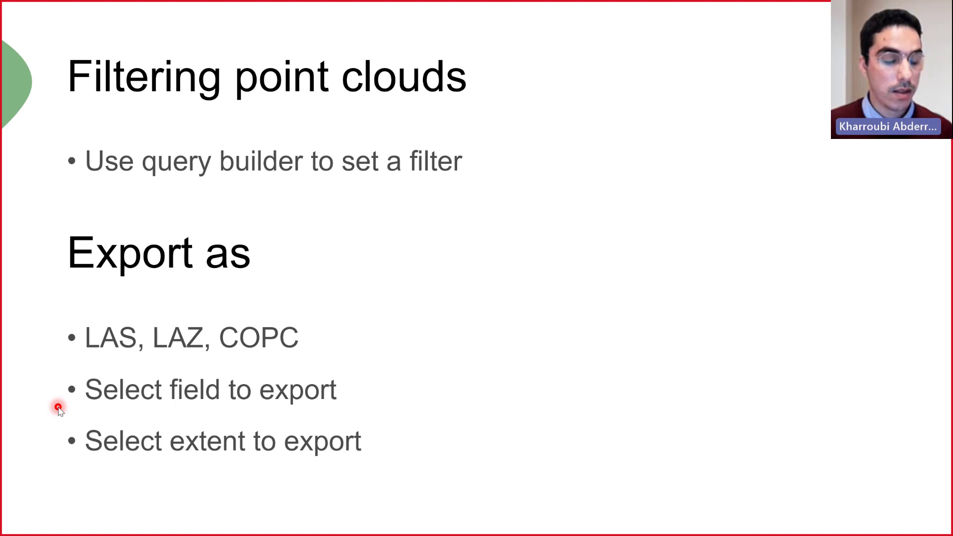